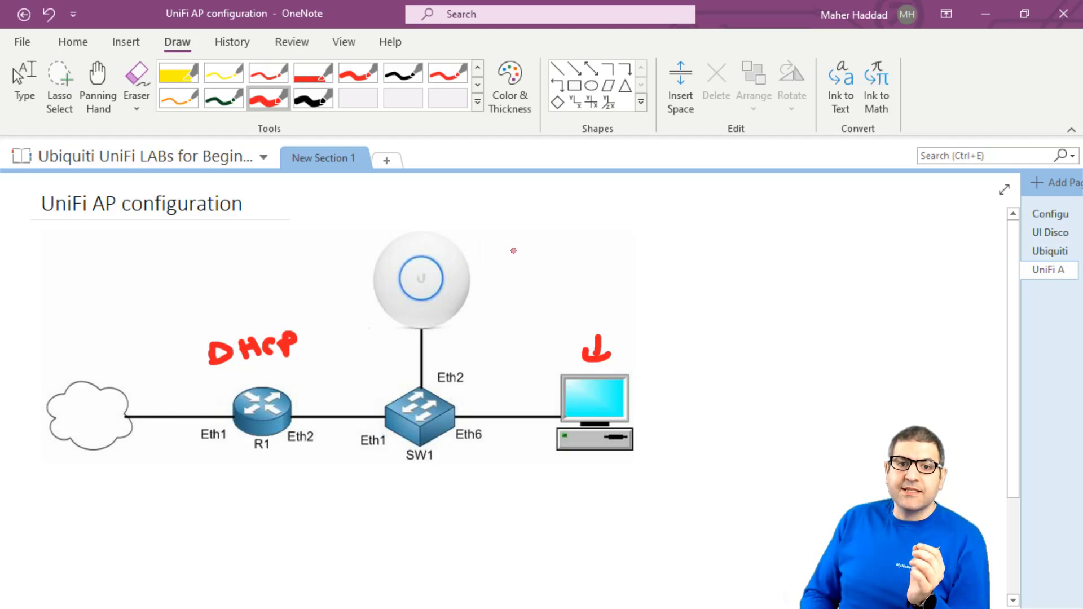
Step: Write SSID, PWD and BAND in red ink right of the access point
mouse_move(514, 198)
left_mouse_down()
mouse_move(490, 218)
mouse_move(576, 220)
mouse_move(605, 206)
mouse_move(590, 219)
left_mouse_up()
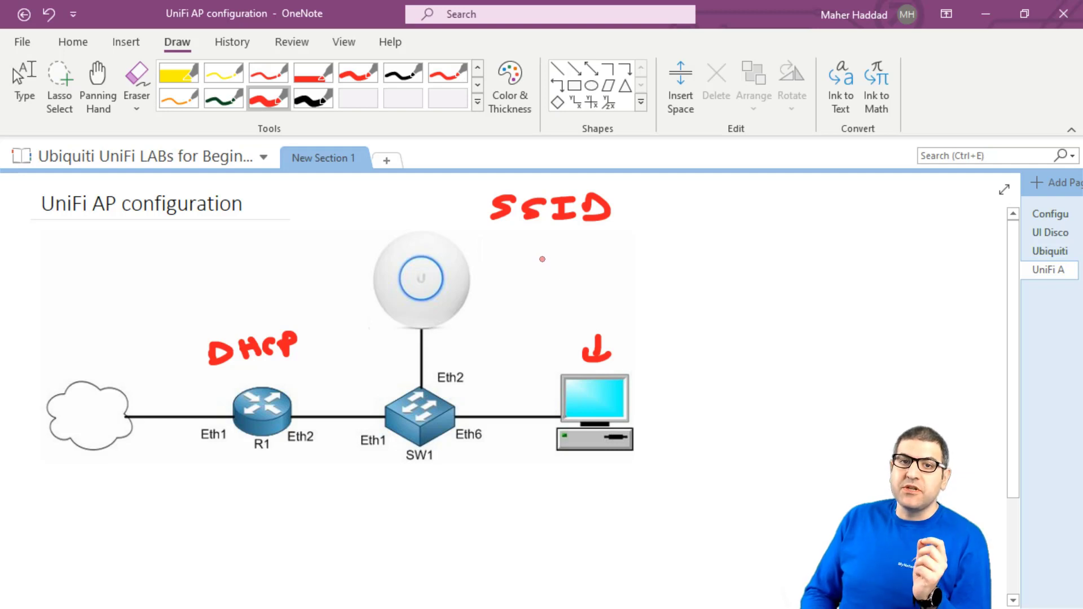
mouse_move(495, 242)
left_mouse_down()
mouse_move(496, 259)
mouse_move(540, 256)
mouse_move(563, 241)
mouse_move(559, 256)
left_mouse_up()
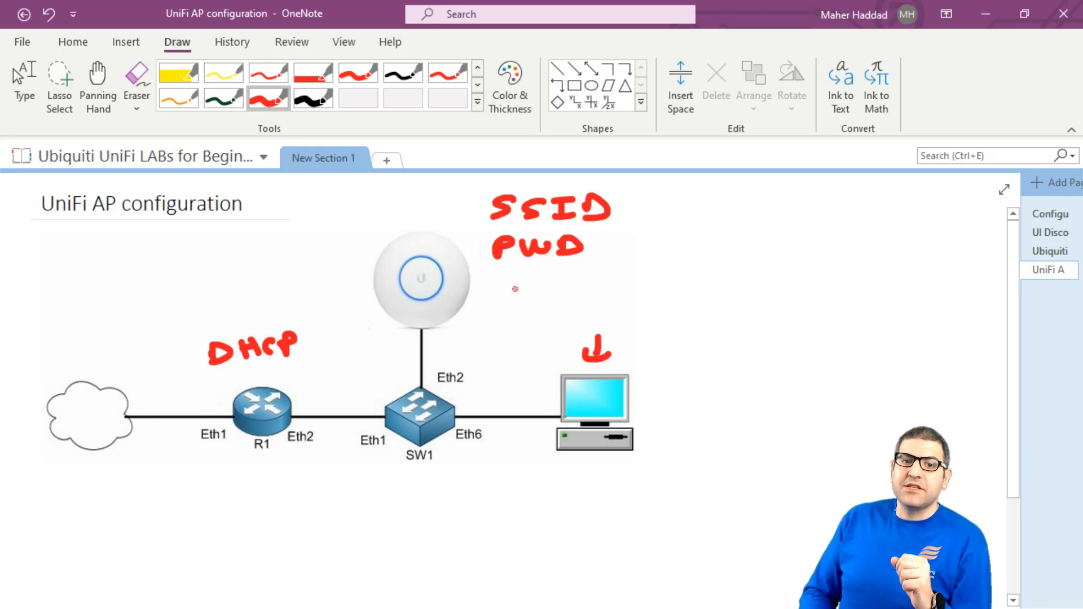
mouse_move(511, 278)
left_mouse_down()
mouse_move(524, 287)
mouse_move(509, 302)
mouse_move(545, 276)
mouse_move(569, 298)
mouse_move(593, 276)
mouse_move(602, 294)
left_mouse_up()
left_click_drag(602, 274, 602, 294)
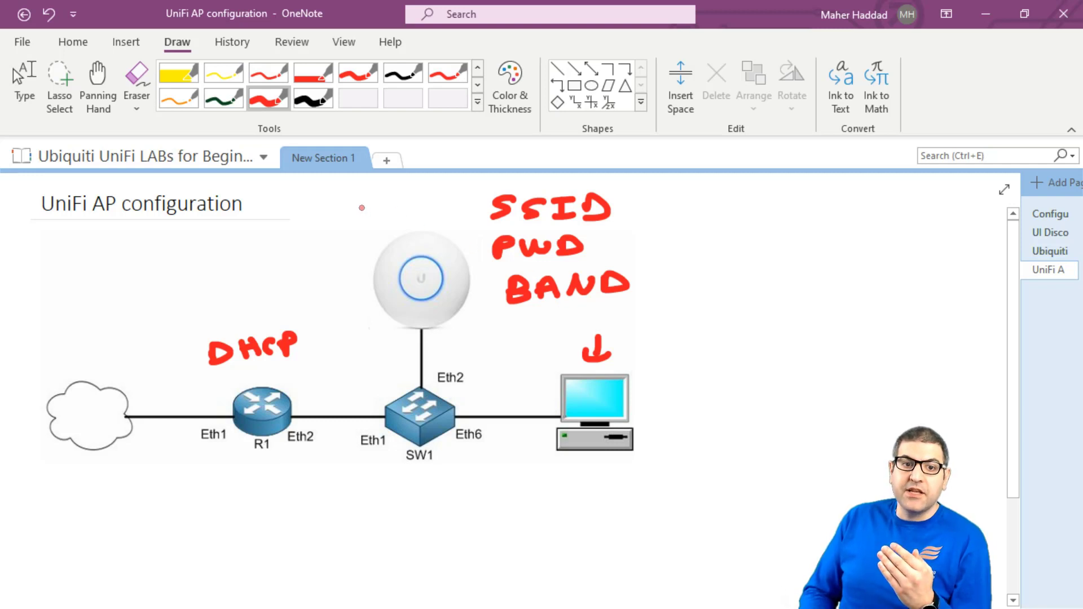
Step: Draw an arrow at the access point and an up-arrow under router R1, and write USG beside the AP
mouse_move(361, 204)
left_mouse_down()
mouse_move(377, 226)
mouse_move(393, 215)
left_mouse_up()
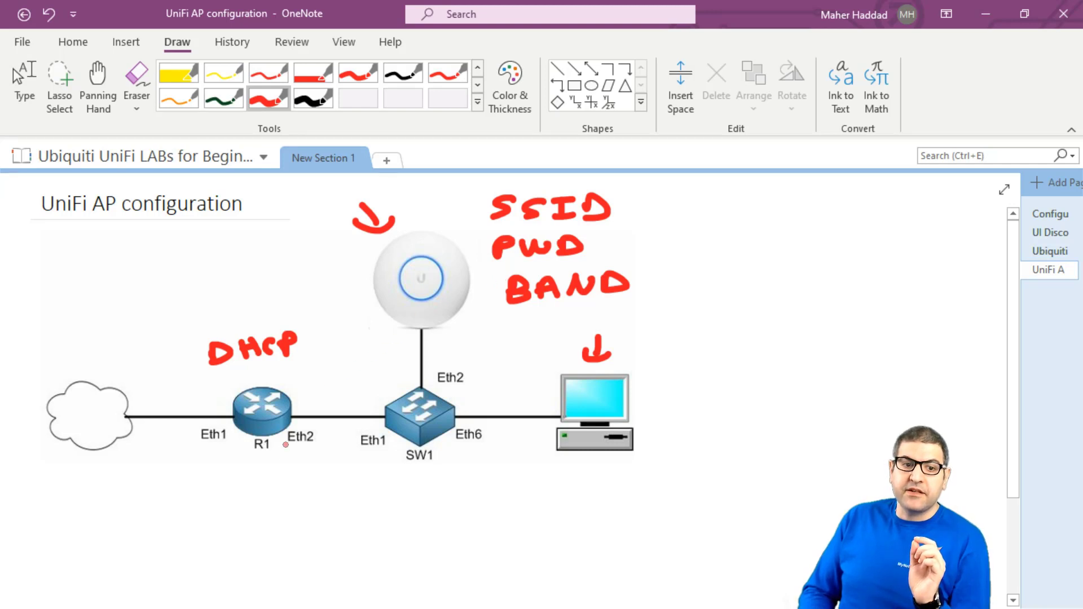
left_click_drag(263, 460, 262, 485)
left_click_drag(242, 475, 281, 468)
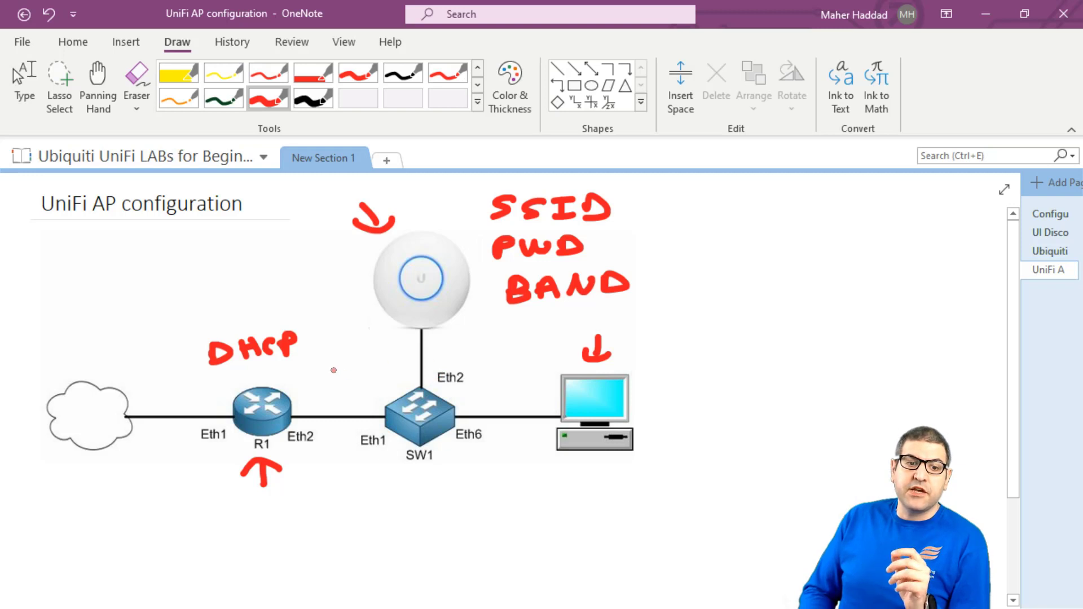
mouse_move(215, 255)
left_mouse_down()
mouse_move(243, 254)
mouse_move(262, 273)
mouse_move(319, 255)
mouse_move(314, 270)
left_mouse_up()
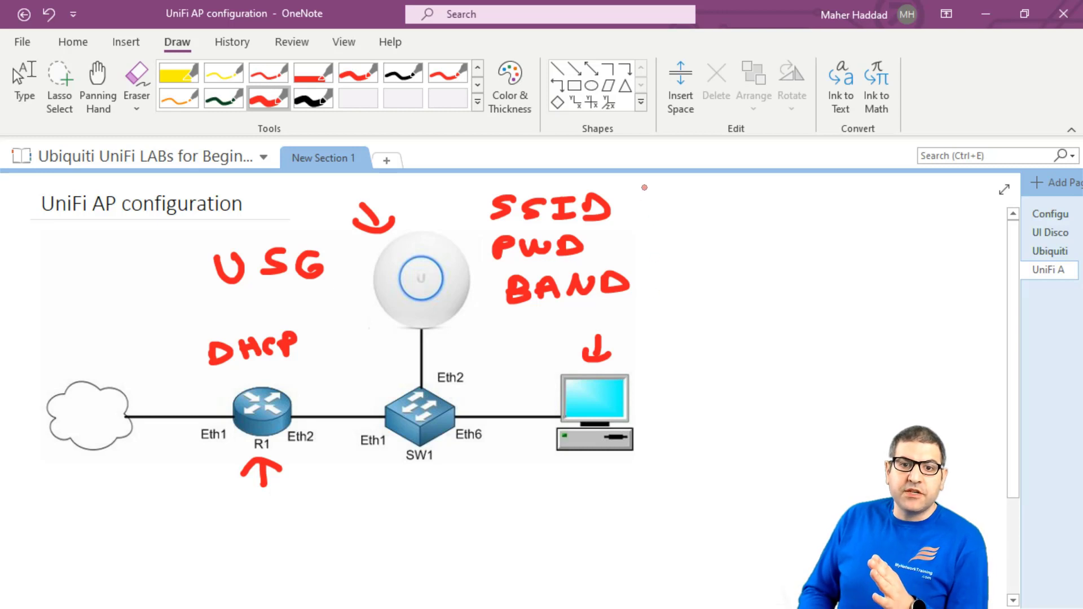
Step: Box the SSID, PWD and BAND notes in red and sketch a small wireless device with signal marks beside them
mouse_move(645, 184)
left_mouse_down()
mouse_move(644, 268)
mouse_move(560, 311)
mouse_move(484, 285)
mouse_move(479, 203)
mouse_move(647, 183)
left_mouse_up()
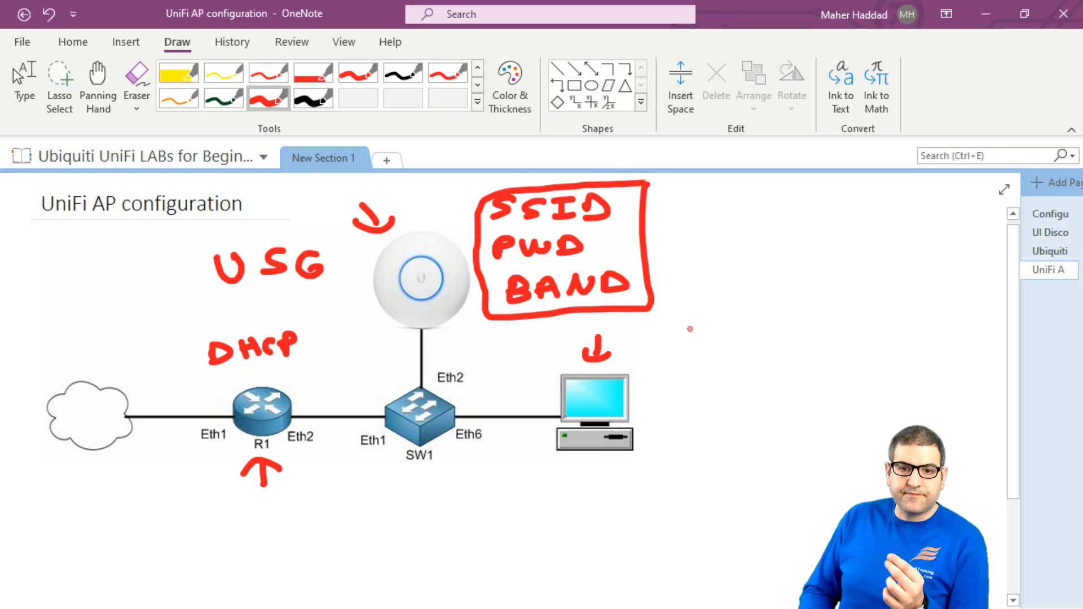
mouse_move(708, 311)
left_mouse_down()
mouse_move(708, 338)
mouse_move(745, 339)
mouse_move(703, 341)
left_mouse_up()
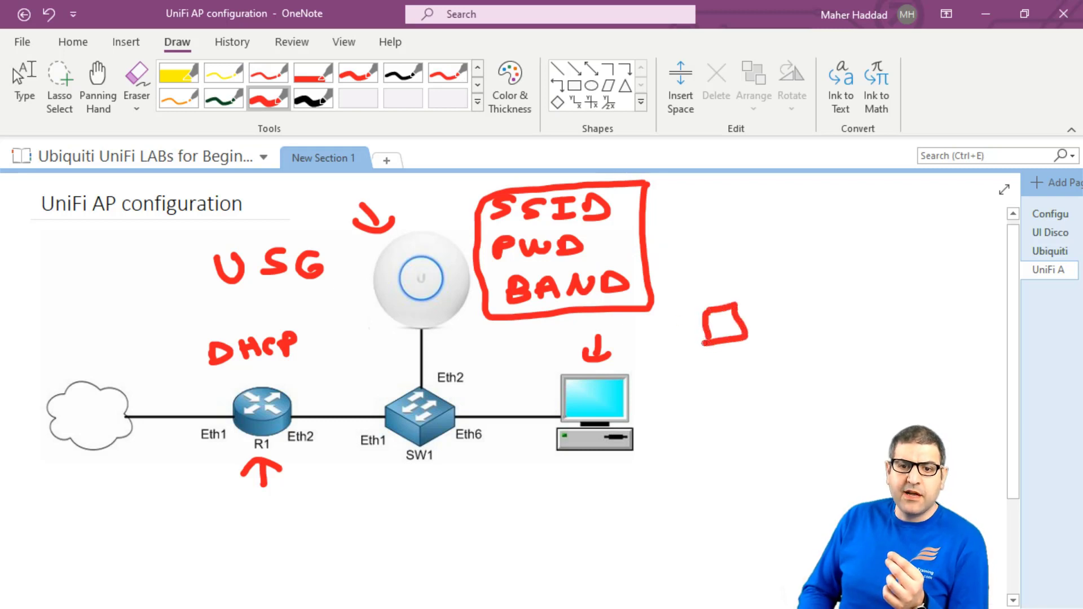
left_click_drag(702, 277, 699, 296)
mouse_move(688, 275)
left_mouse_down()
mouse_move(687, 293)
mouse_move(675, 292)
left_mouse_up()
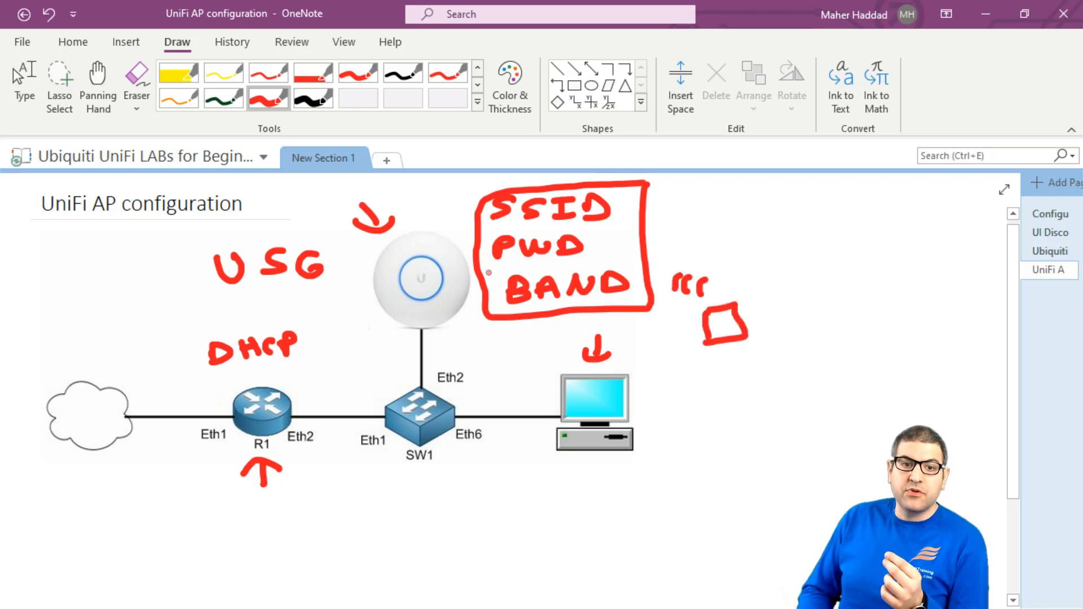
mouse_move(433, 212)
left_mouse_down()
mouse_move(436, 225)
mouse_move(467, 227)
left_mouse_up()
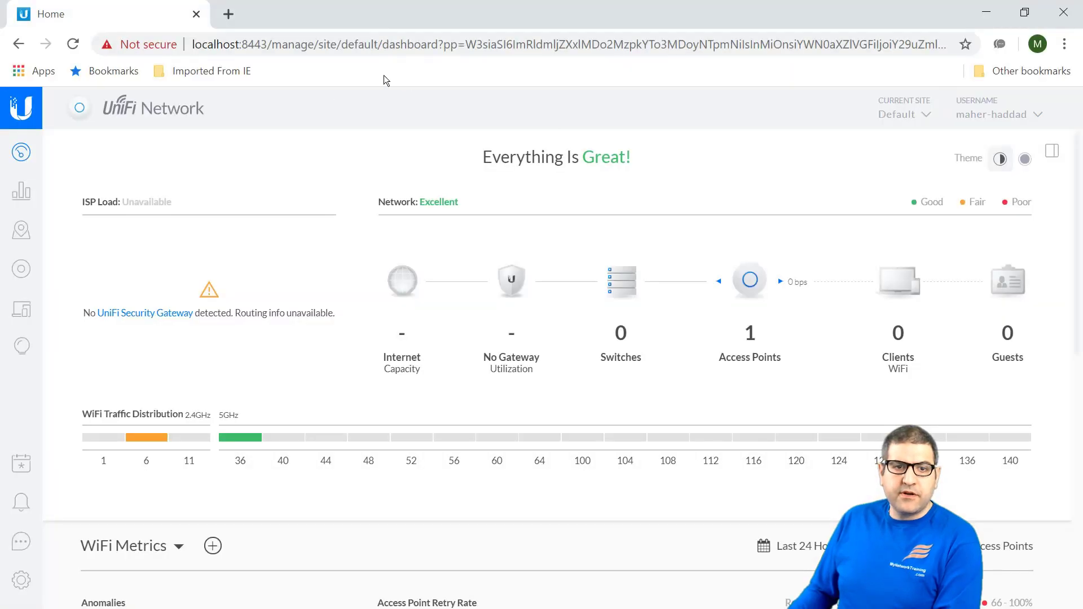
Step: Set the UniFi AP-AC-Lite access point's alias to AP1 and save it
left_click(19, 271)
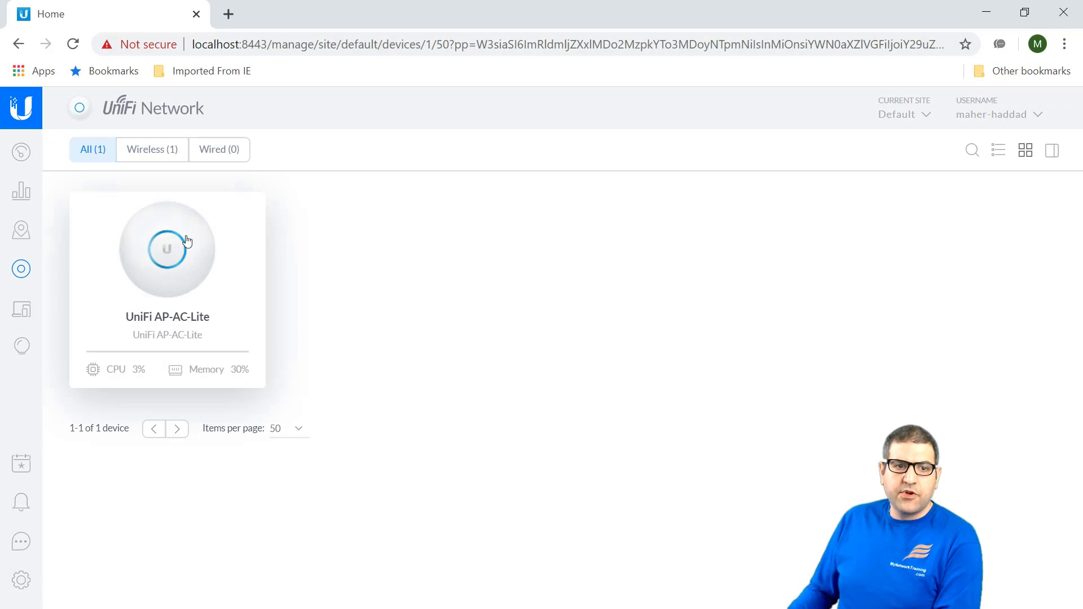
left_click(186, 241)
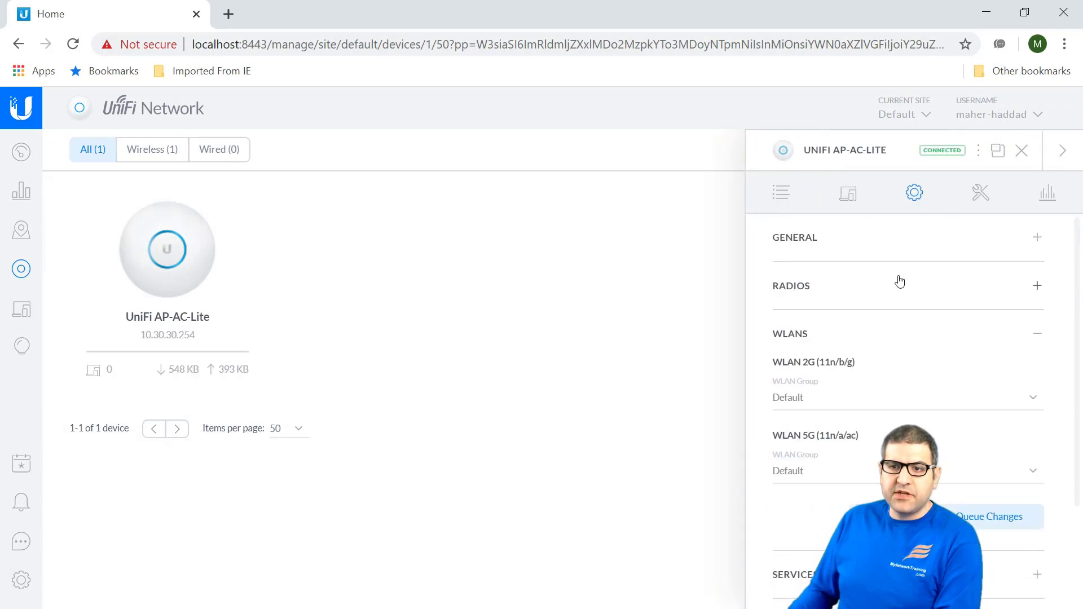
left_click(934, 237)
left_click(803, 285)
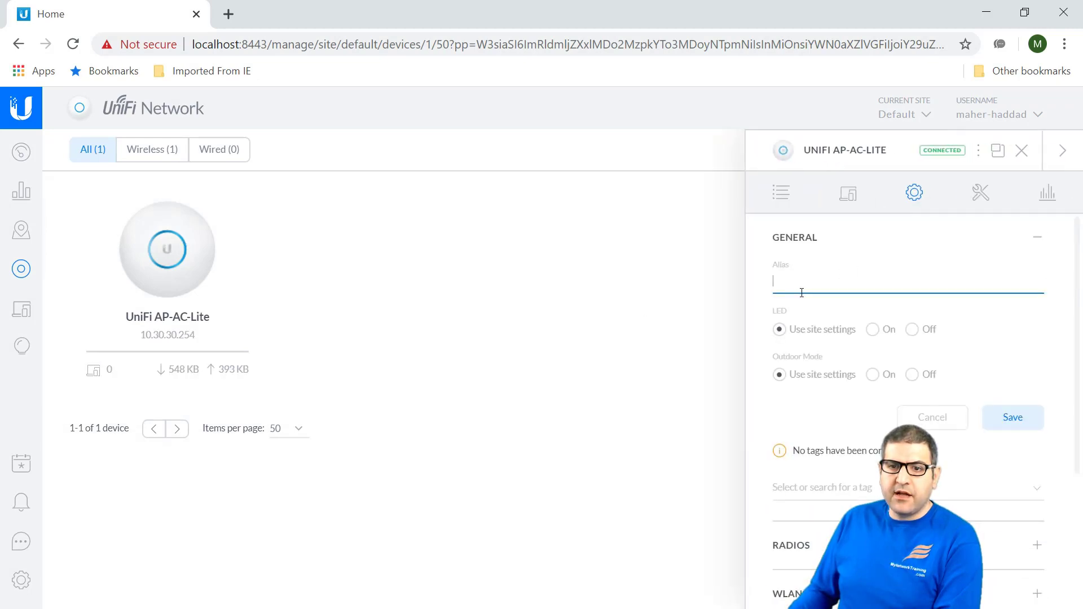
type("AP")
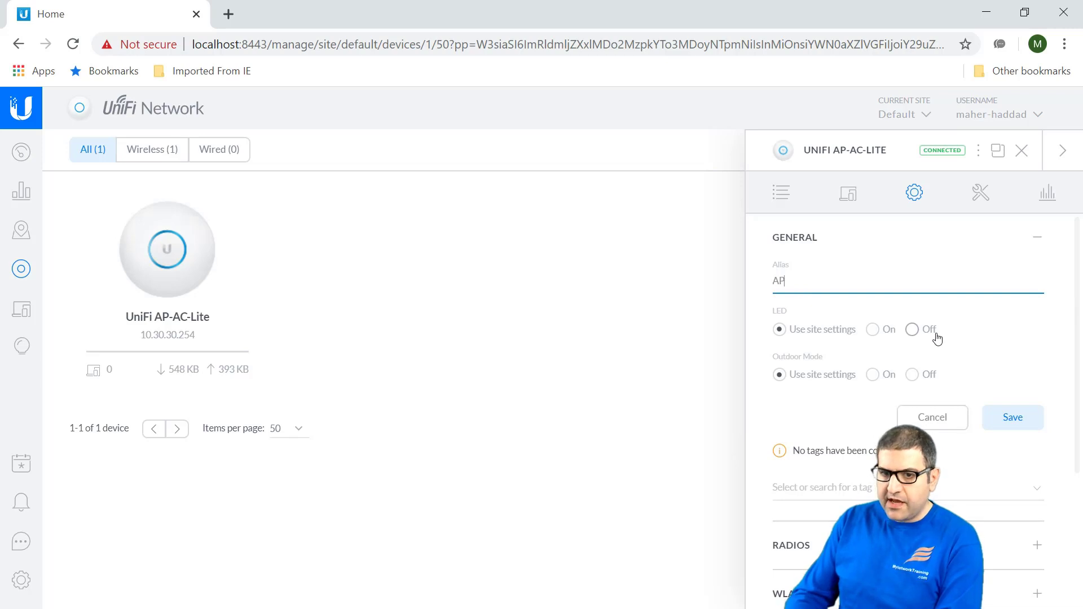
type("1")
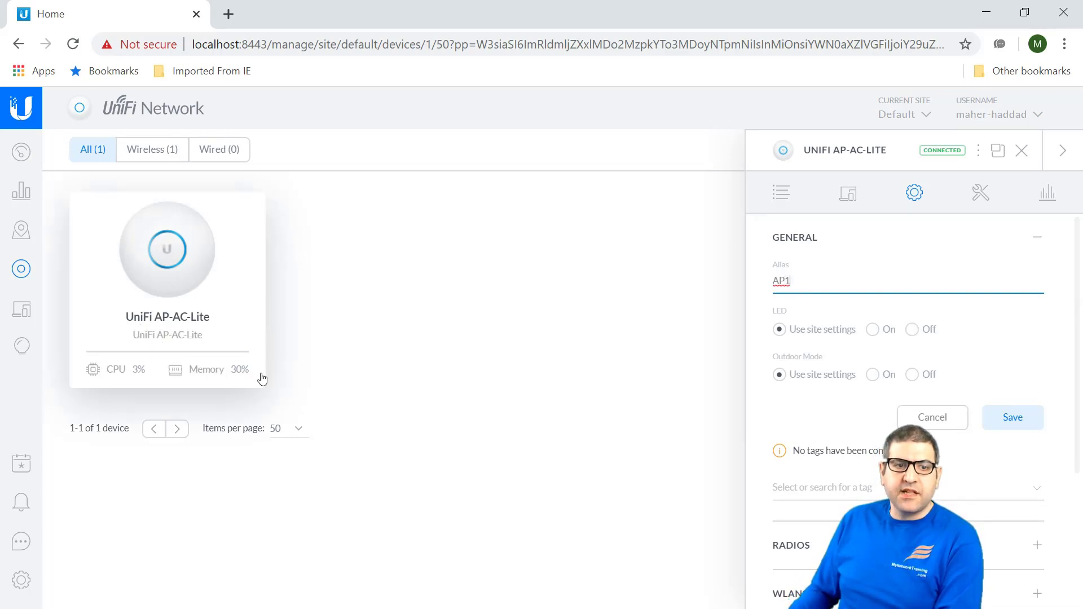
left_click(1014, 415)
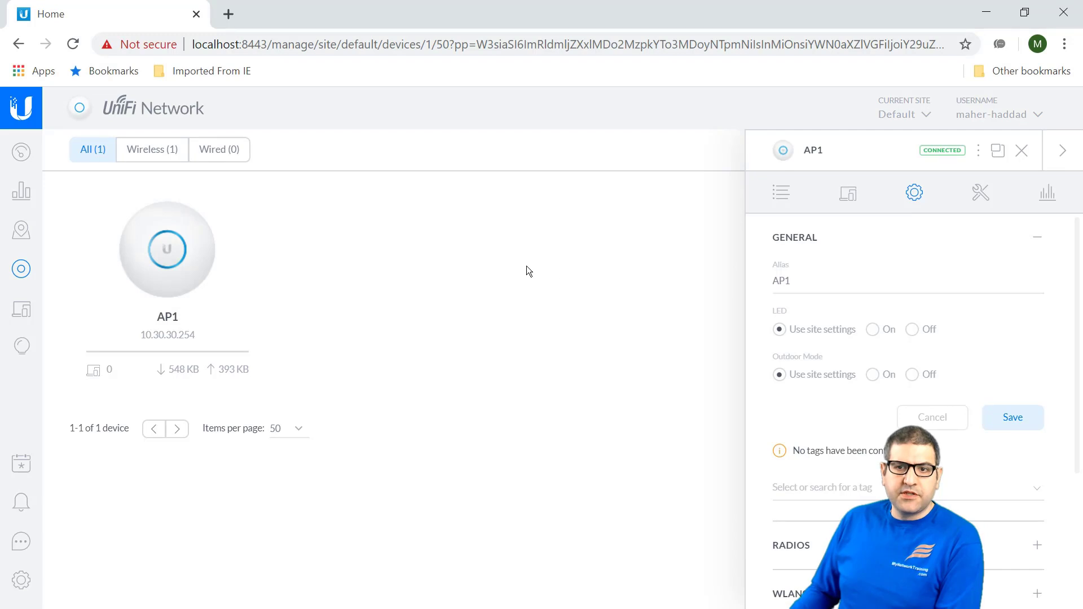
left_click(1021, 150)
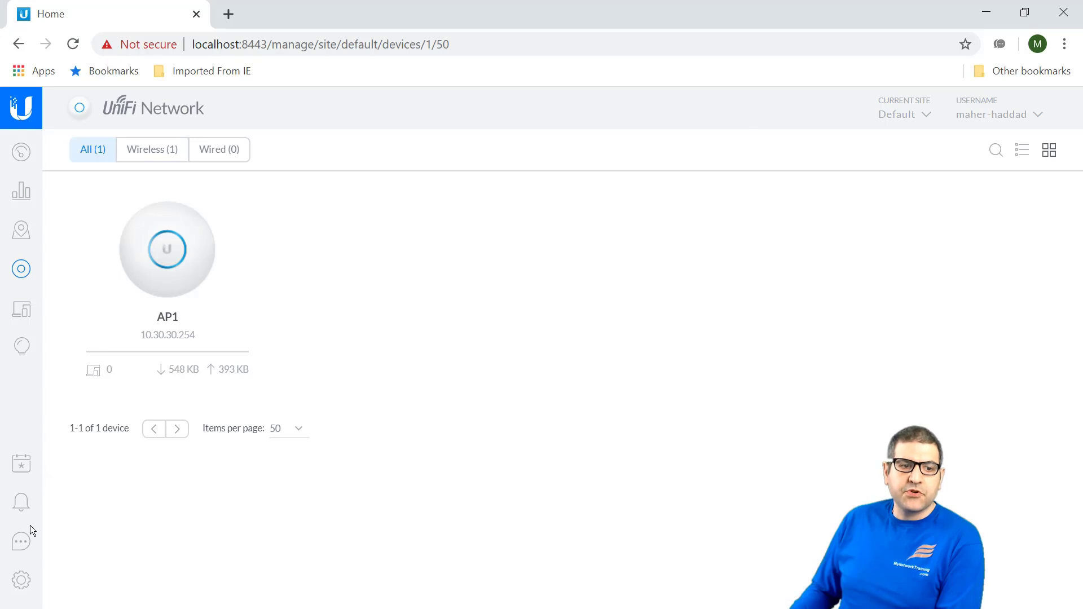
Step: Open the Wireless Networks settings and check the WLAN Group list, which holds only Default
left_click(22, 580)
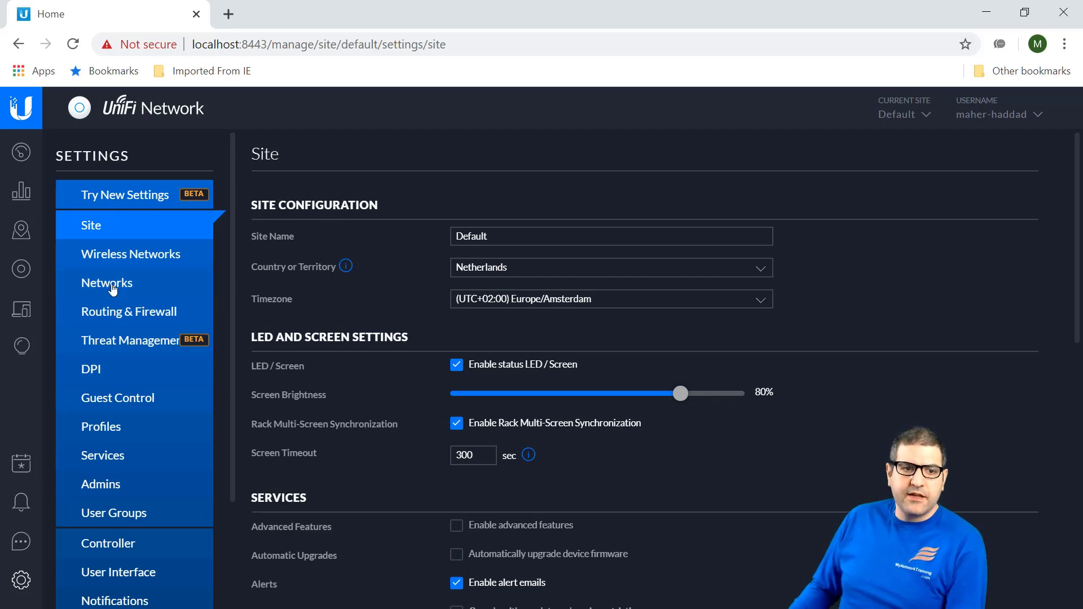
left_click(131, 258)
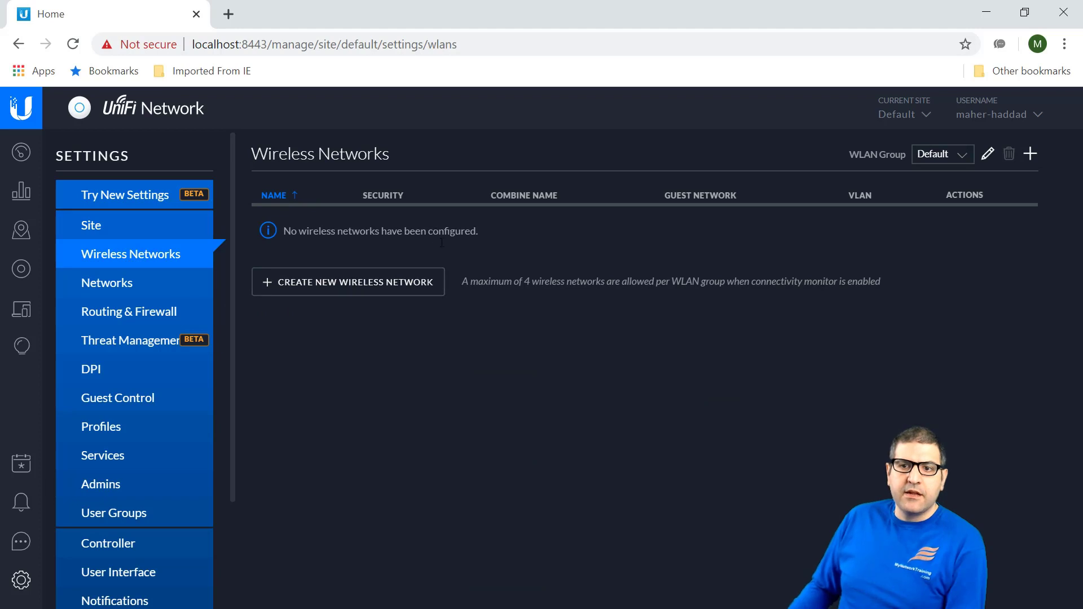
left_click(930, 161)
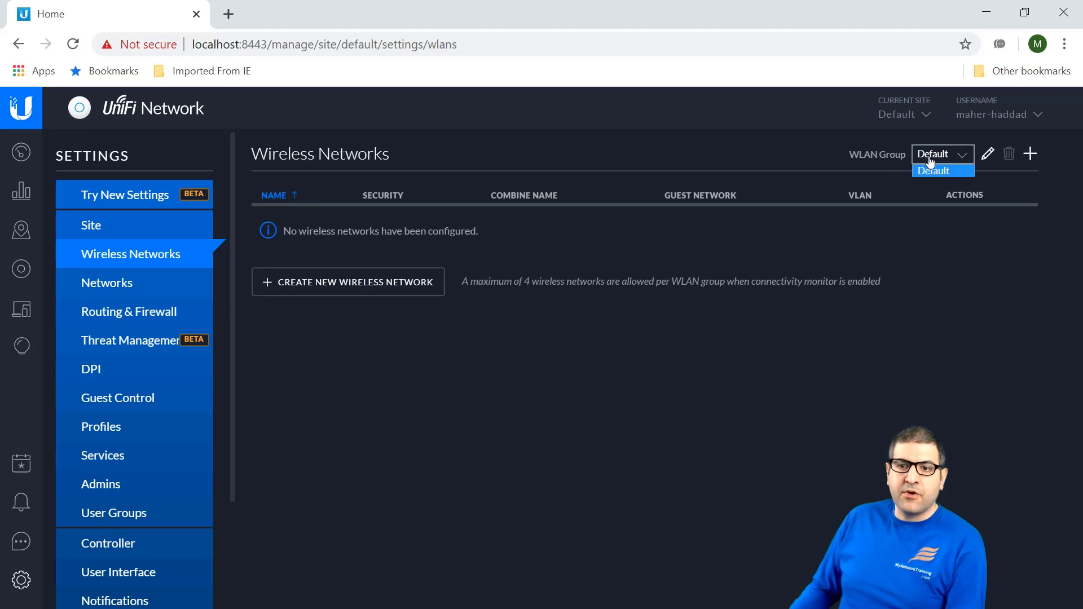
left_click(889, 243)
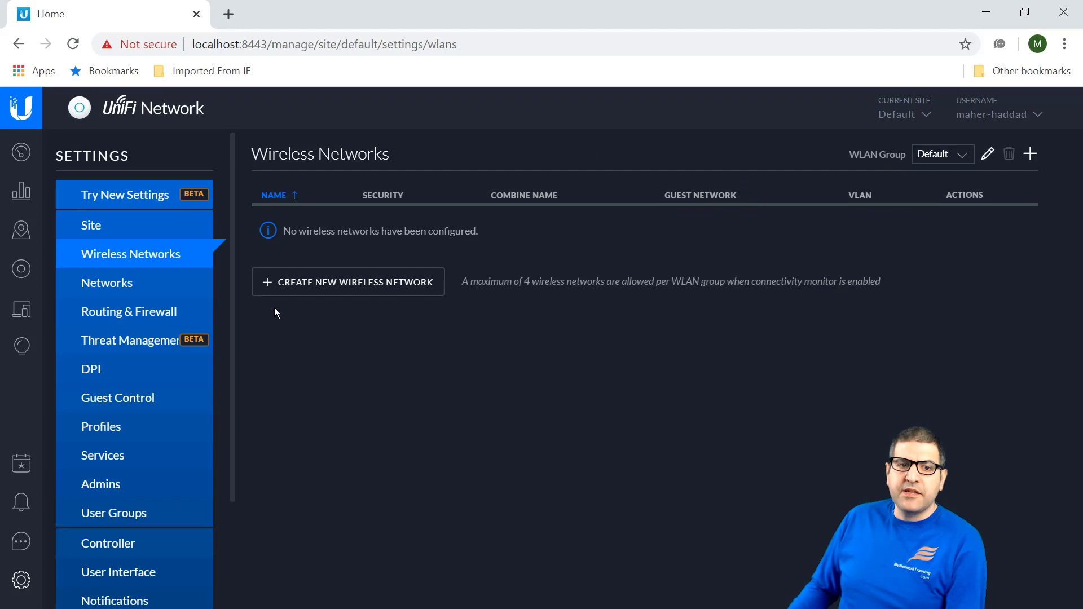
Step: Create wireless network UniFiAP with WPA Personal security and a security key, then save it
left_click(333, 288)
left_click(463, 229)
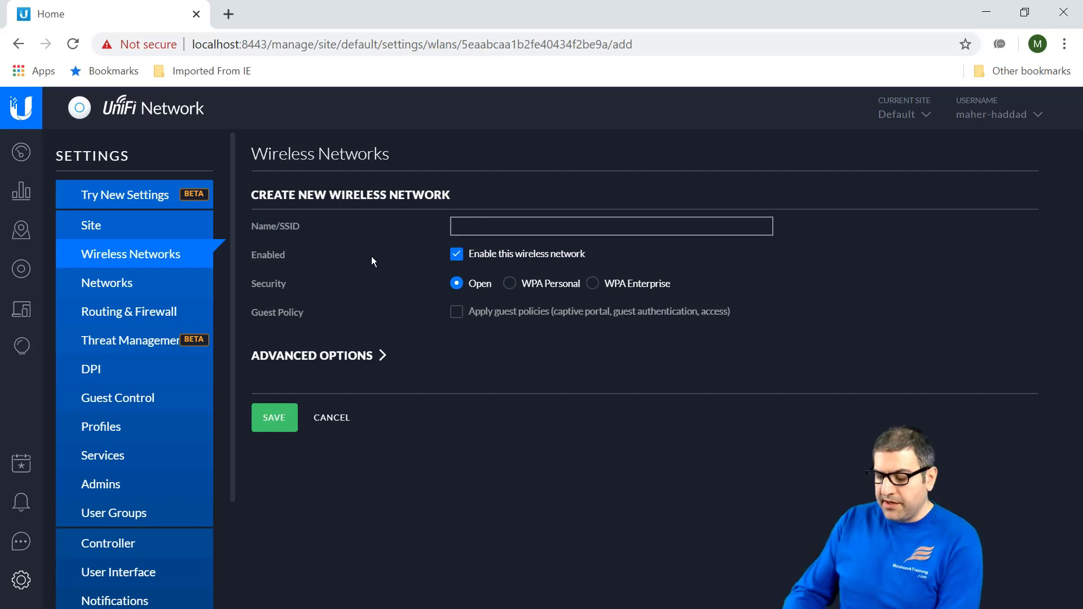
type("UniFiAP")
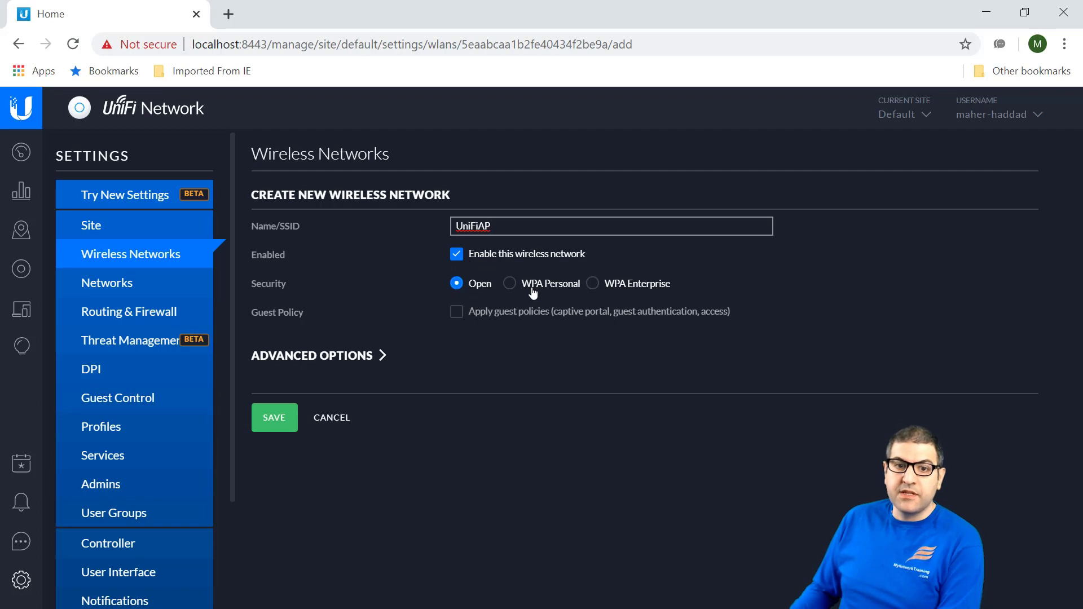
left_click(609, 289)
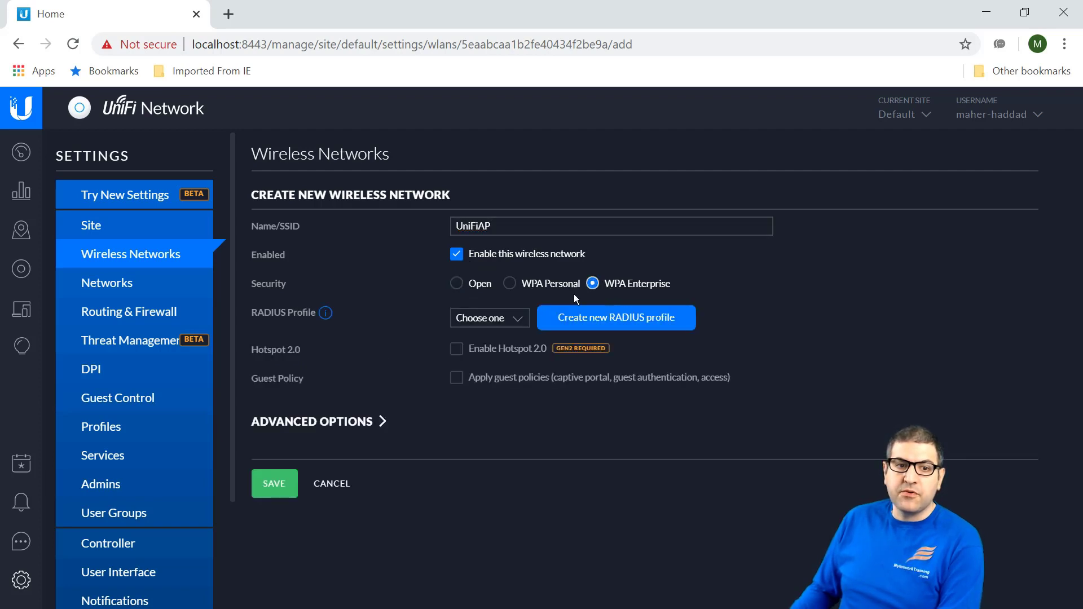
left_click(508, 284)
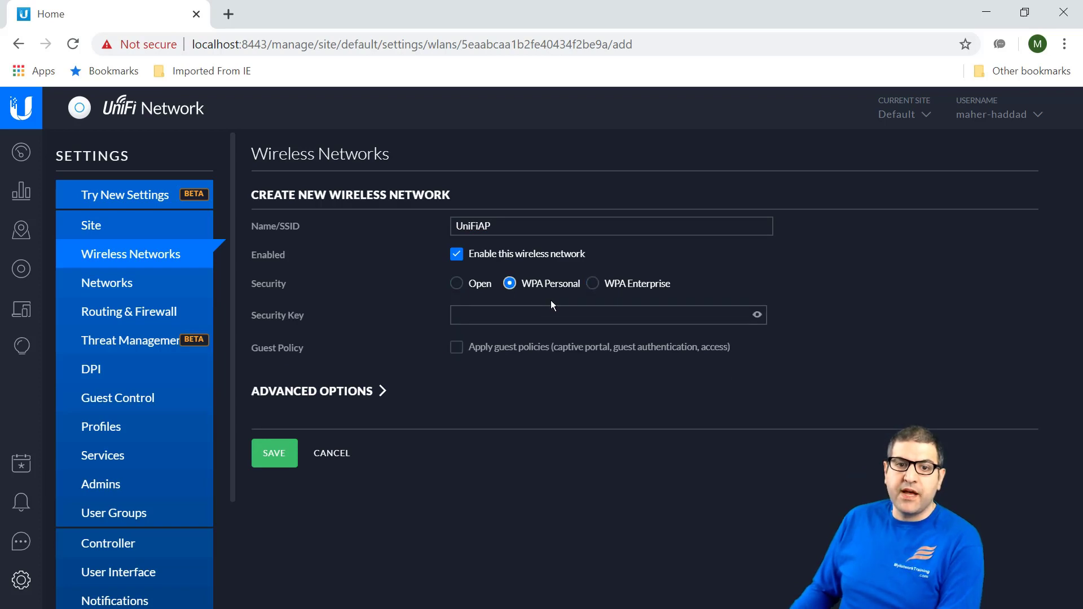
left_click(498, 314)
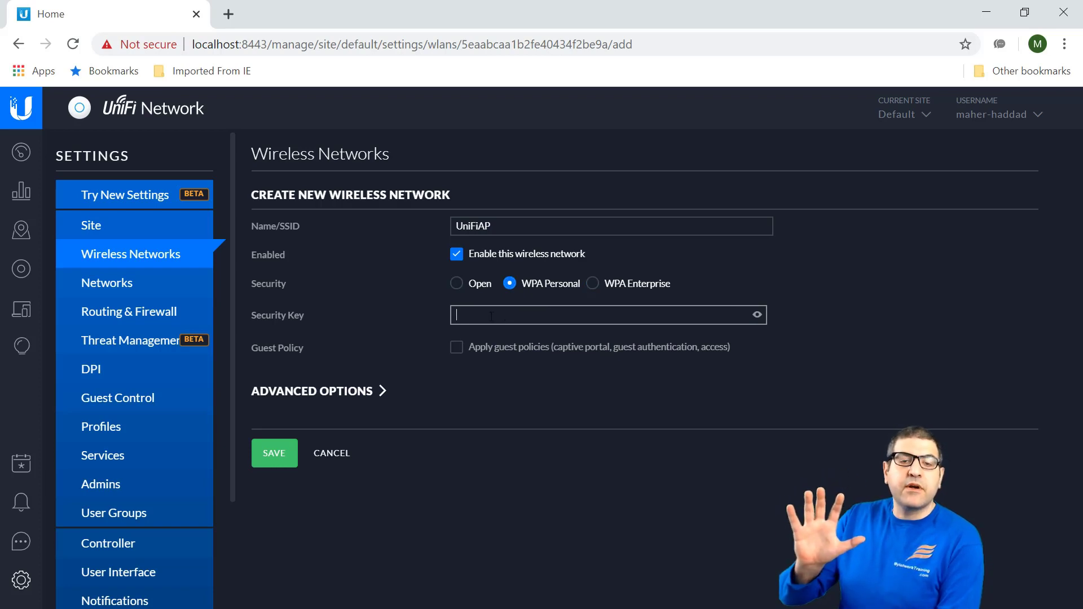
type("pass")
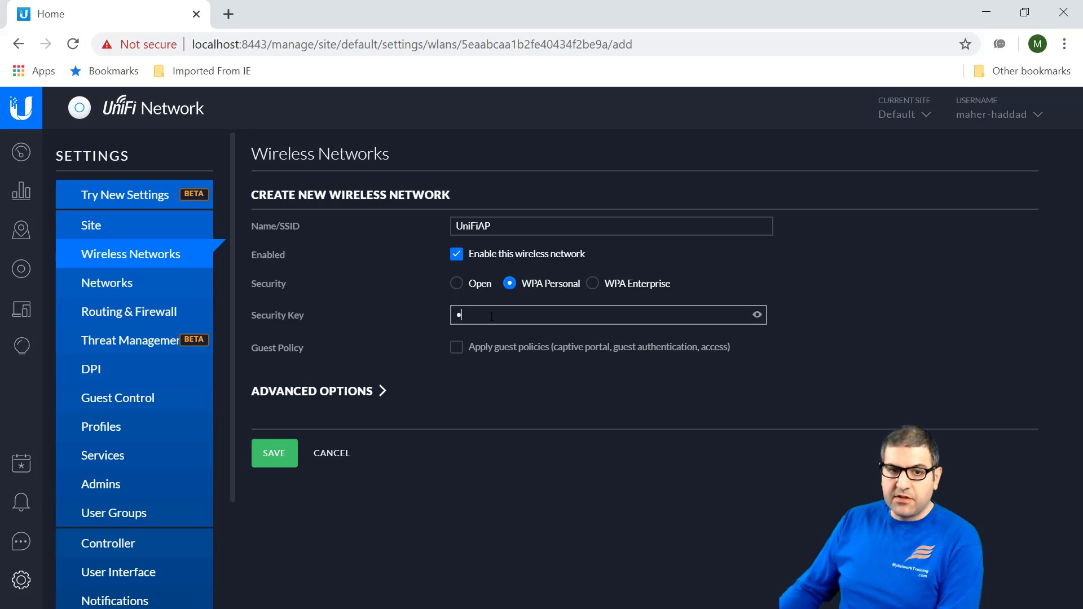
type("word")
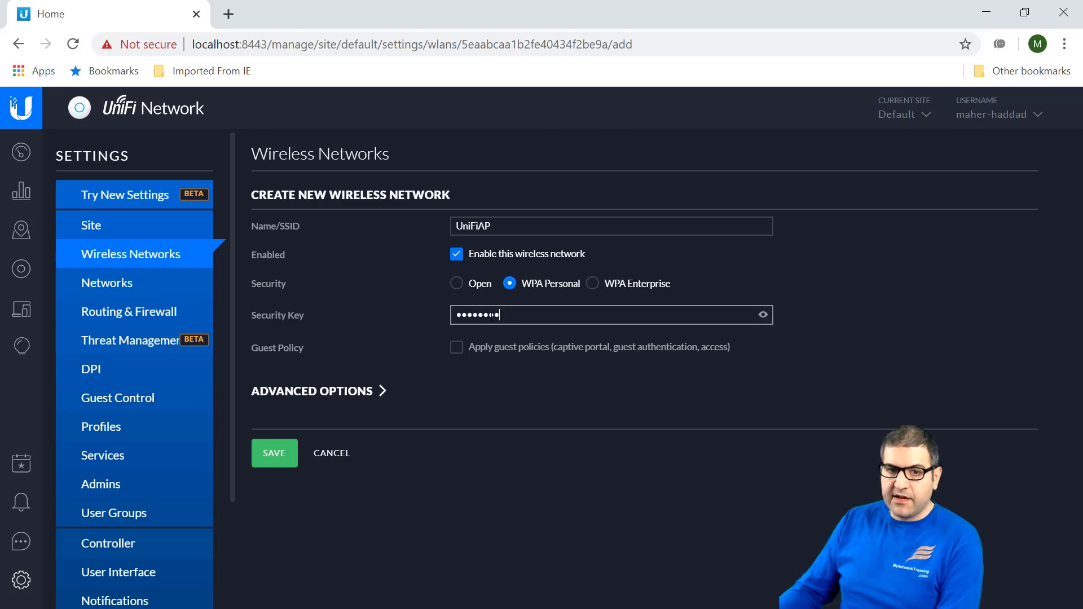
left_click(763, 315)
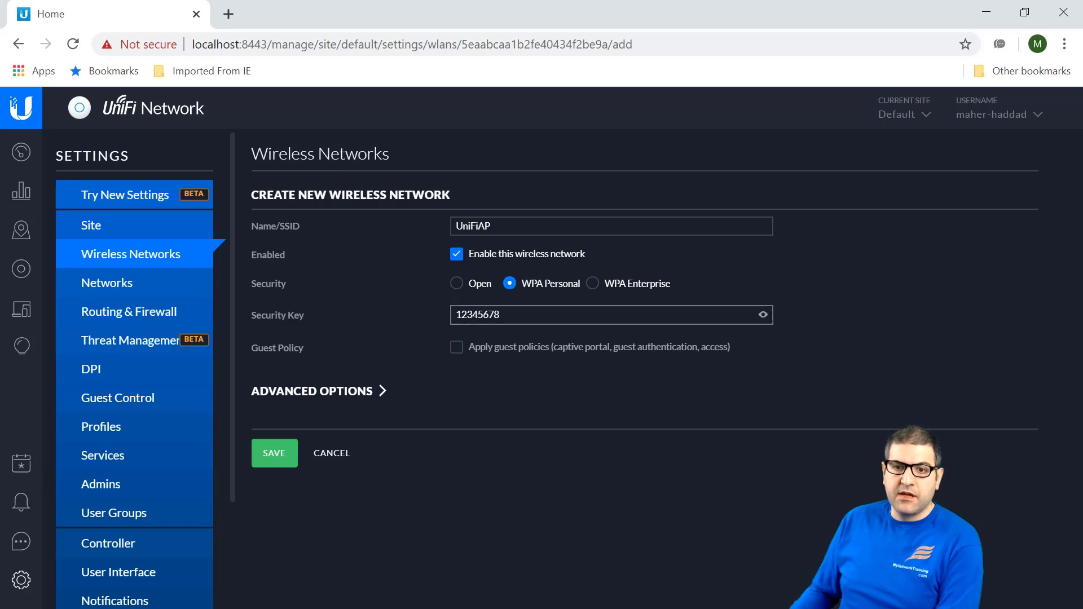
left_click(763, 315)
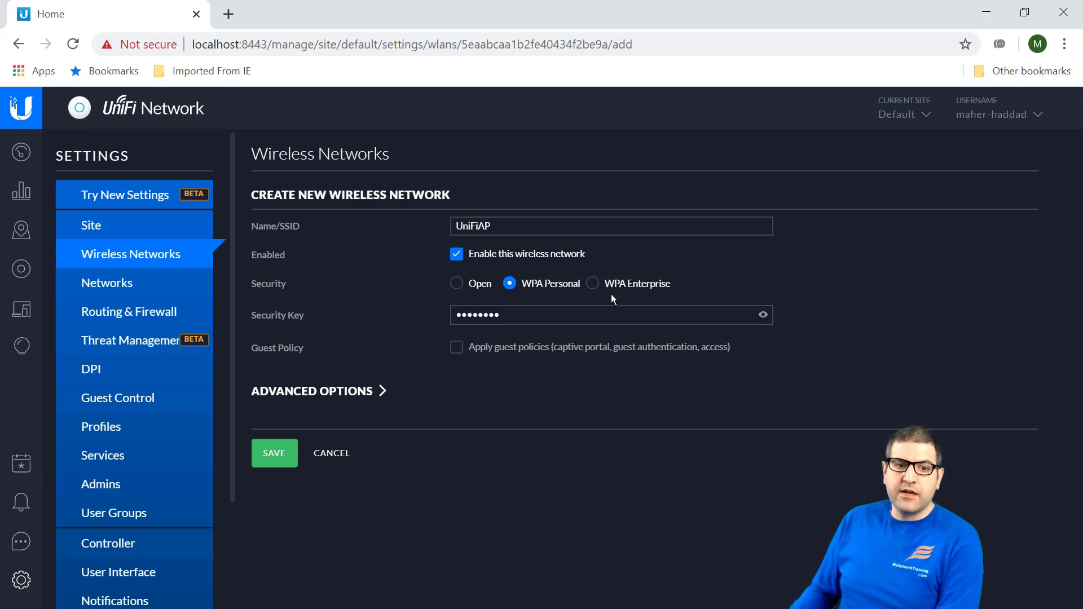
left_click(274, 453)
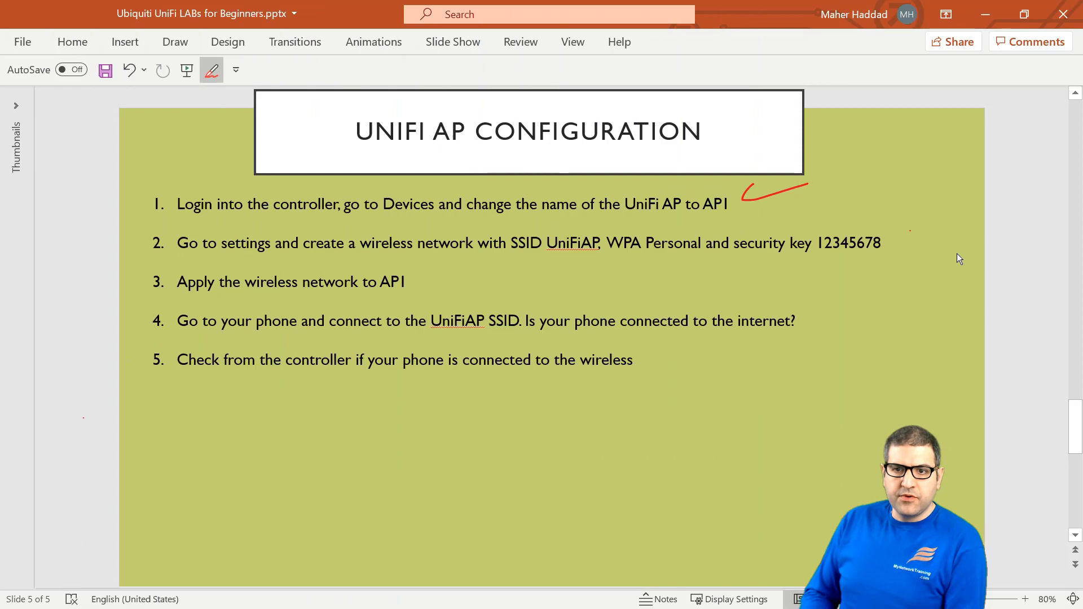
Step: Tick off lab step 2 on the slide and return to the controller's Wireless Networks page
left_click_drag(895, 244, 944, 234)
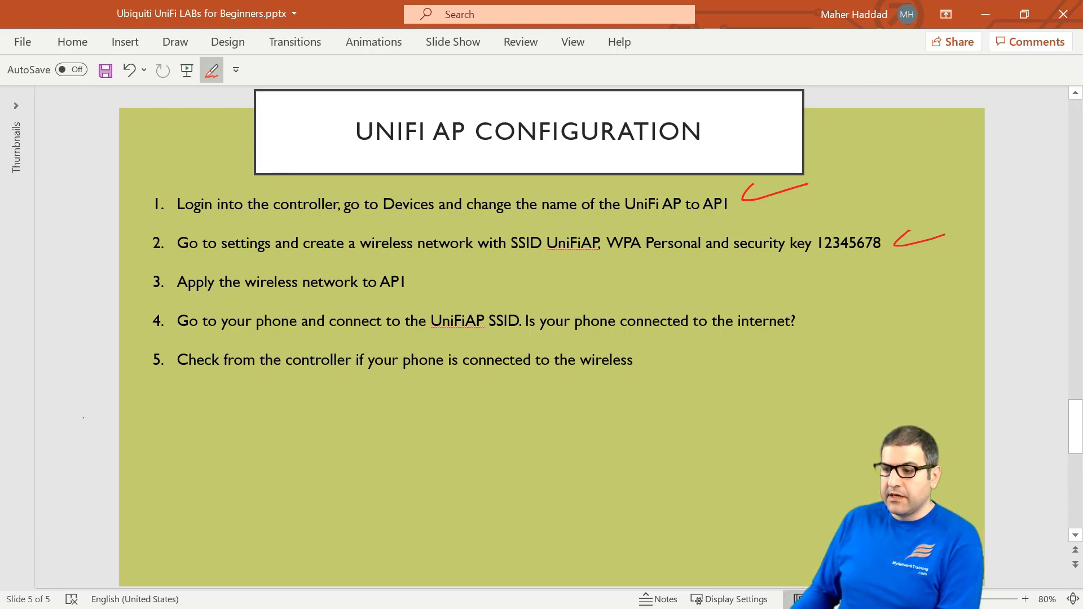
key("alt+Tab")
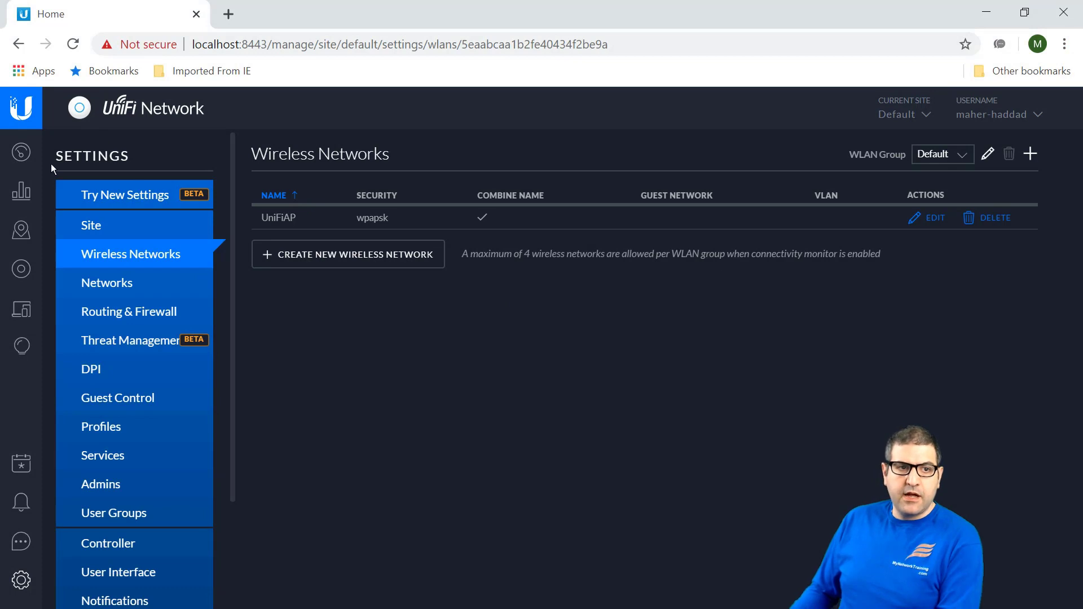
Step: Open AP1's configuration and expand its WLAN assignments
left_click(23, 276)
left_click(165, 272)
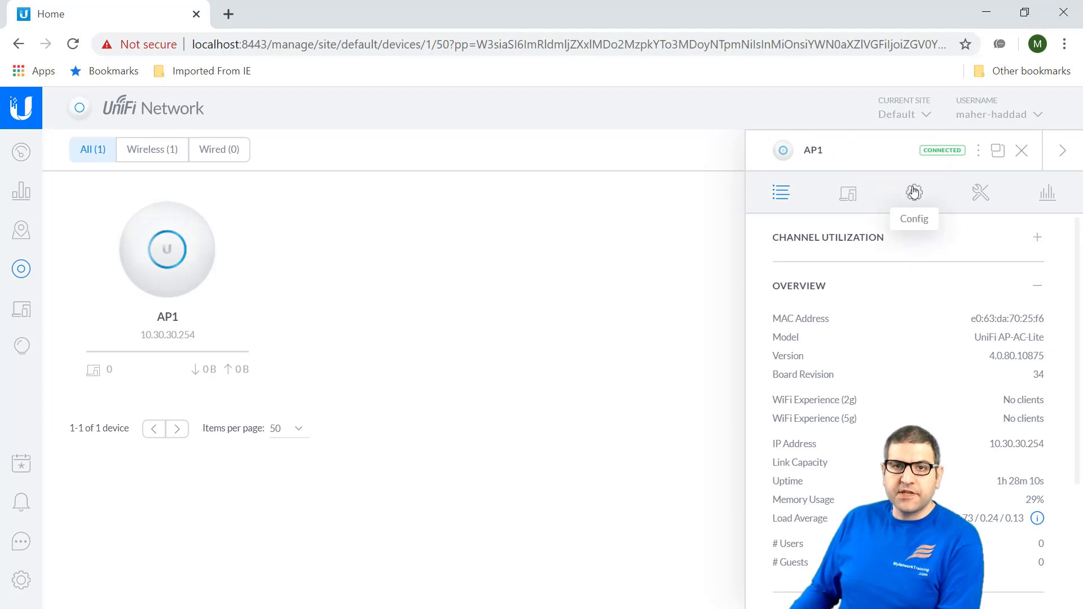
left_click(914, 192)
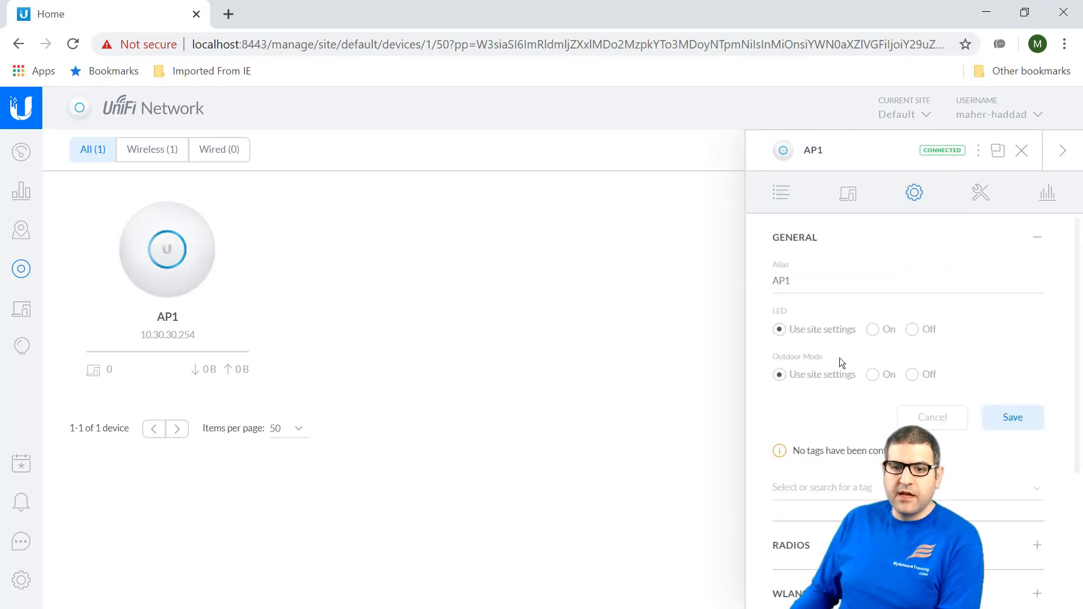
scroll(846, 366, "down", 3)
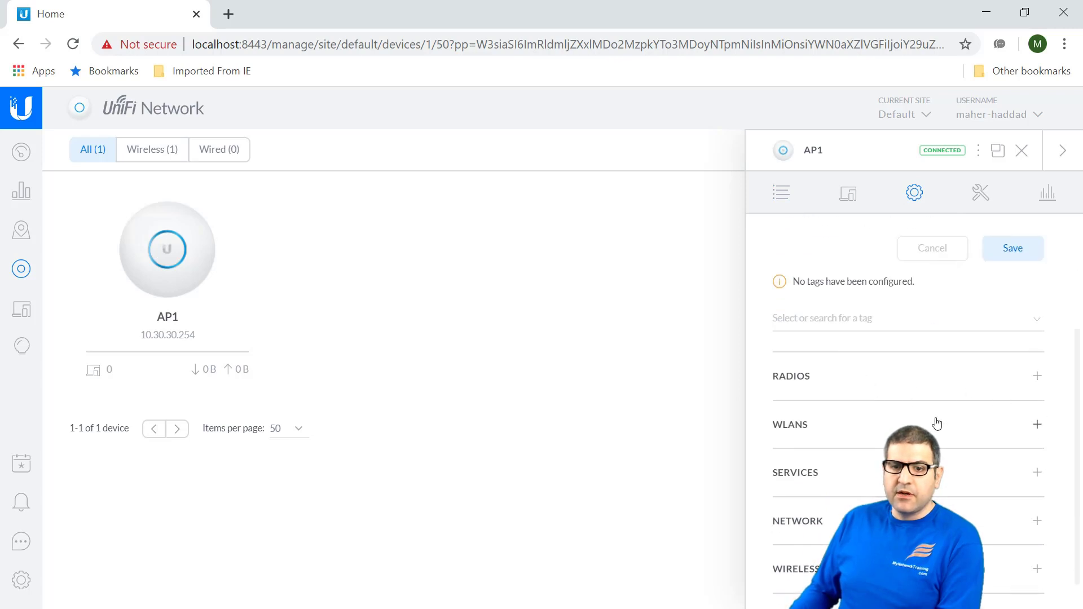
left_click(1033, 424)
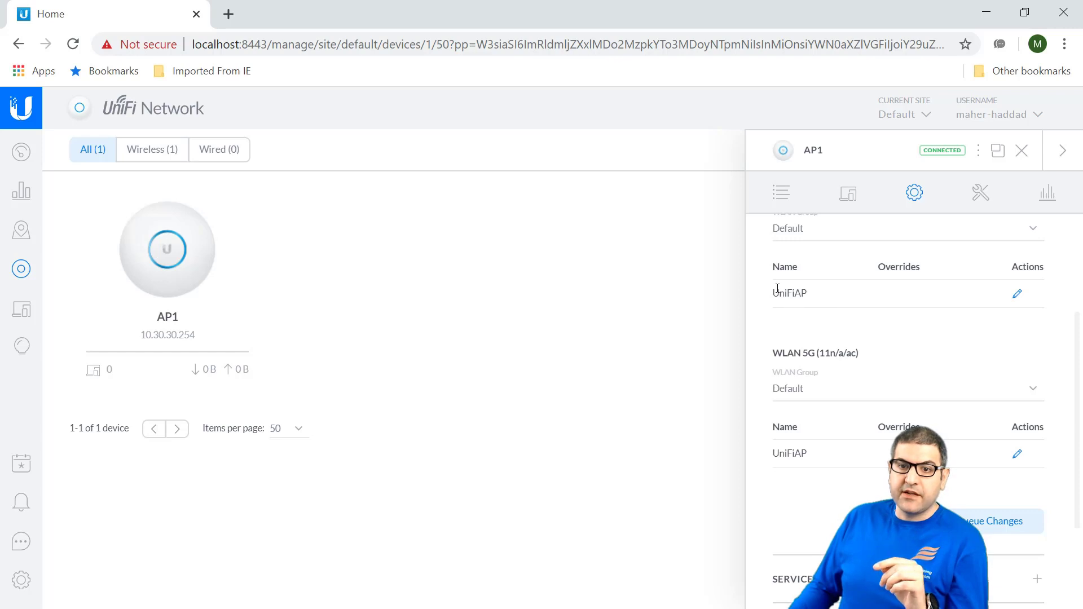
Step: Confirm AP1's 2G radio keeps the Default WLAN group carrying UniFiAP
left_click_drag(779, 293, 800, 293)
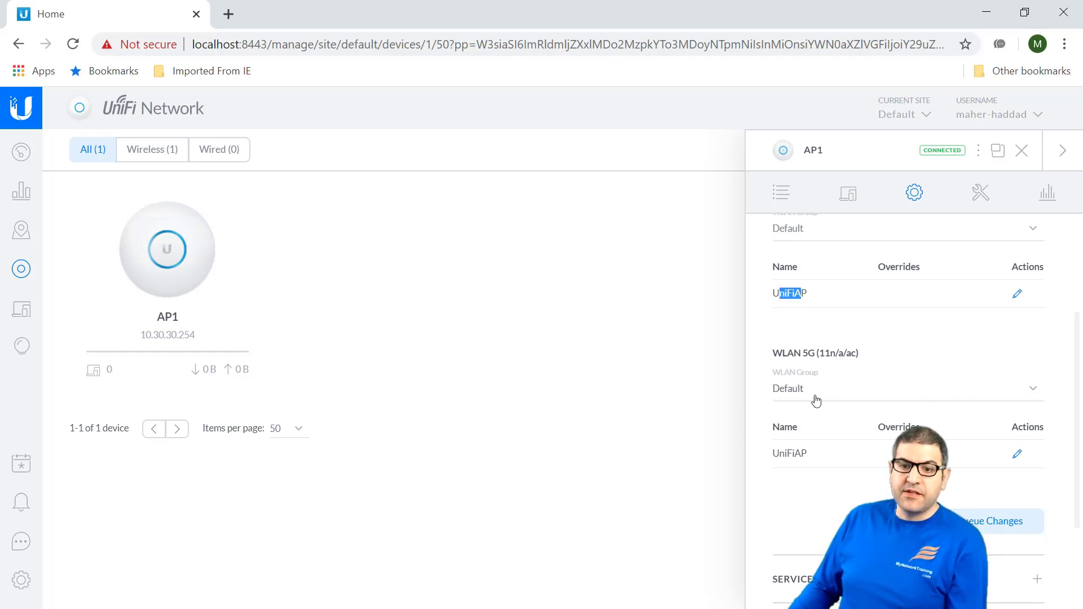
scroll(823, 348, "up", 2)
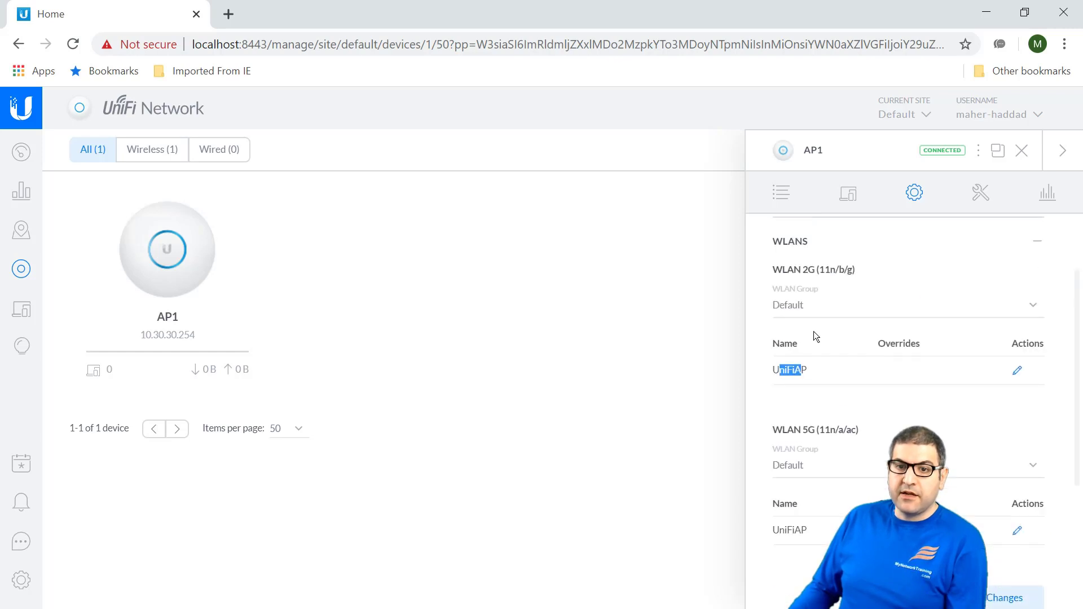
left_click(813, 313)
left_click(855, 401)
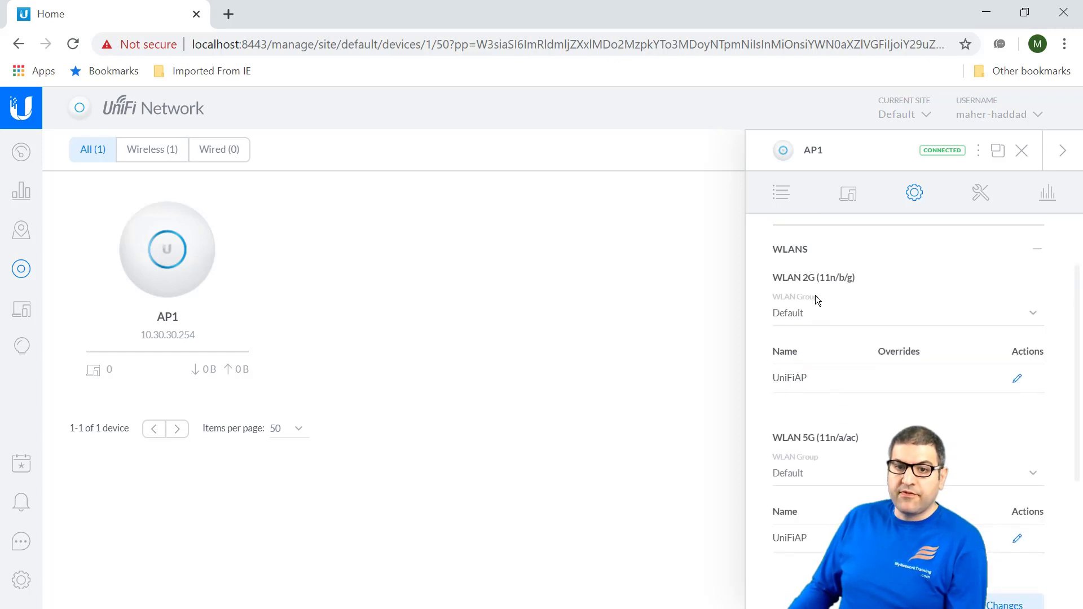
left_click_drag(796, 278, 817, 279)
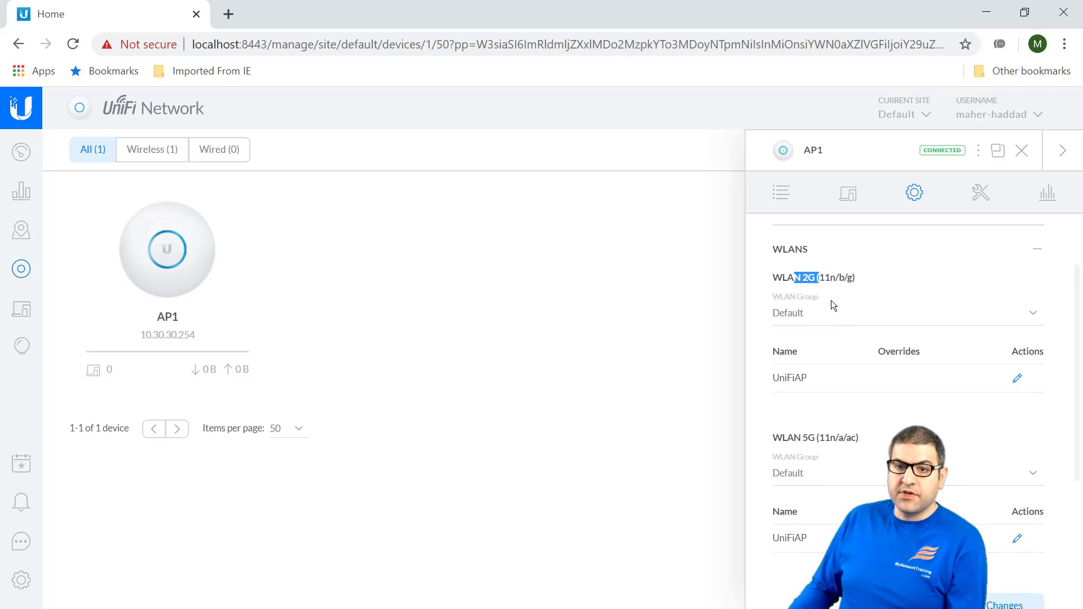
Step: Check AP1's 5G WLAN assignment, then tick step 3 on the lab slide in red
scroll(846, 338, "down", 3)
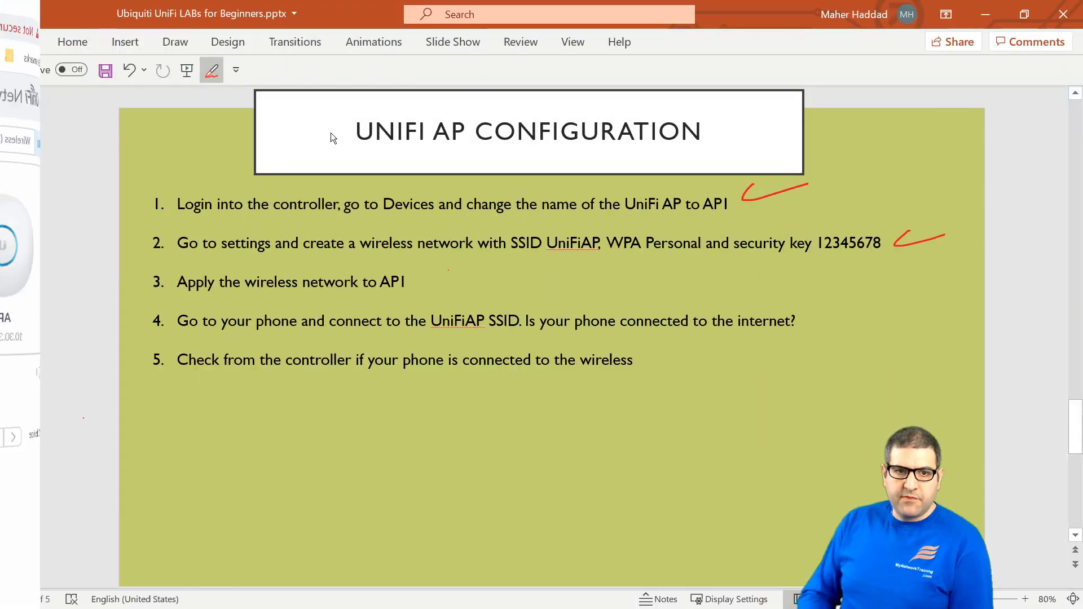
left_click_drag(423, 282, 481, 267)
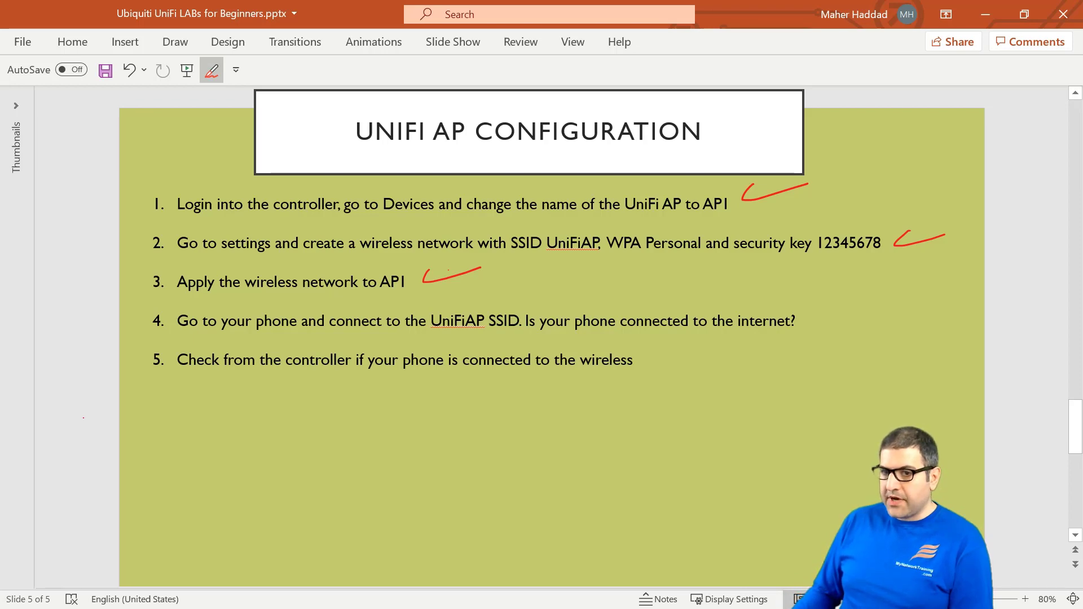
Step: Bring up the SM N950F phone mirror and move it to the middle, uncovering AP1's panel
key("alt+Tab")
key("alt+Tab")
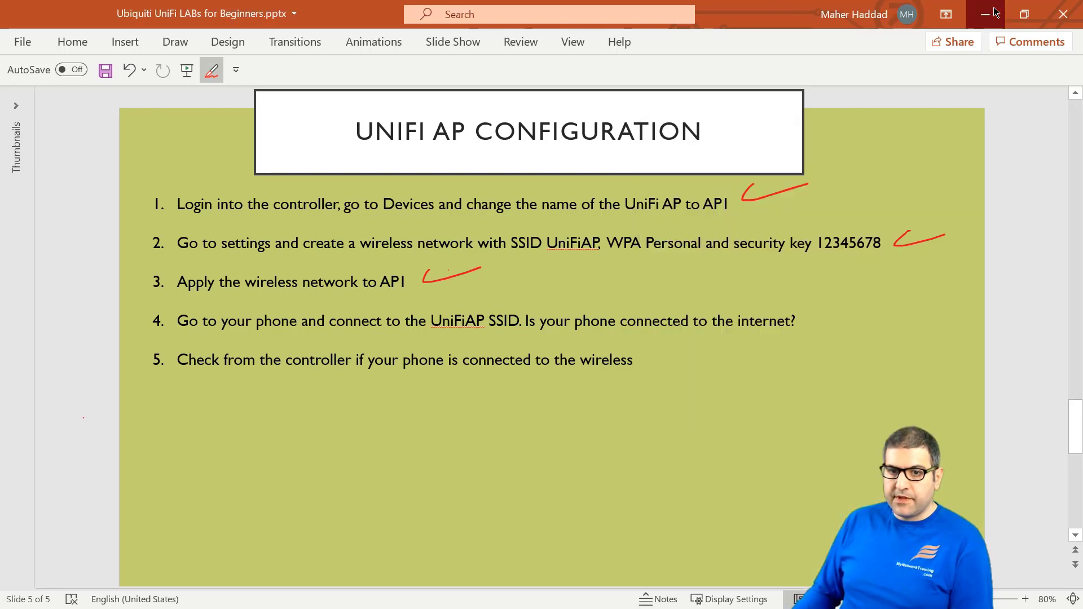
key("alt+Tab")
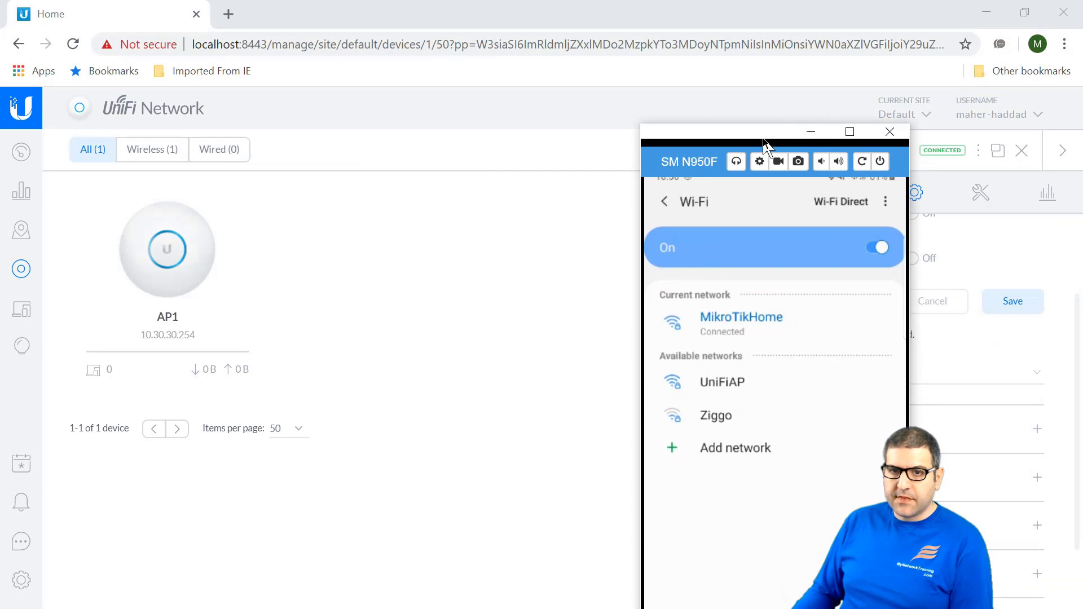
left_click_drag(762, 138, 487, 76)
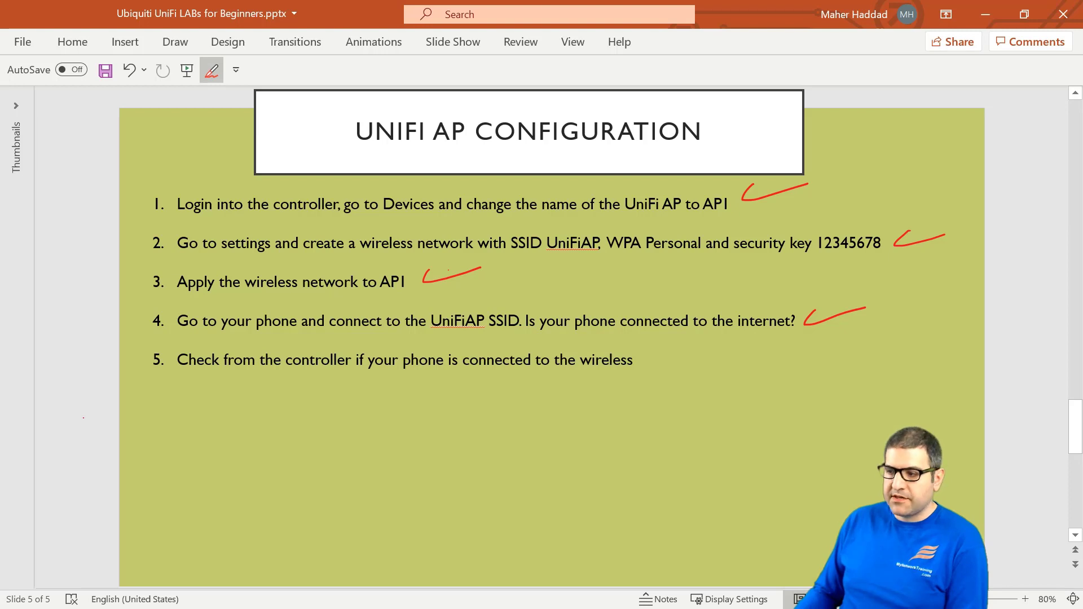
Step: Show the phone's 8.8.8.8 ping results, toggle its Wi-Fi from quick settings, and minimize the mirror
key("alt+Tab")
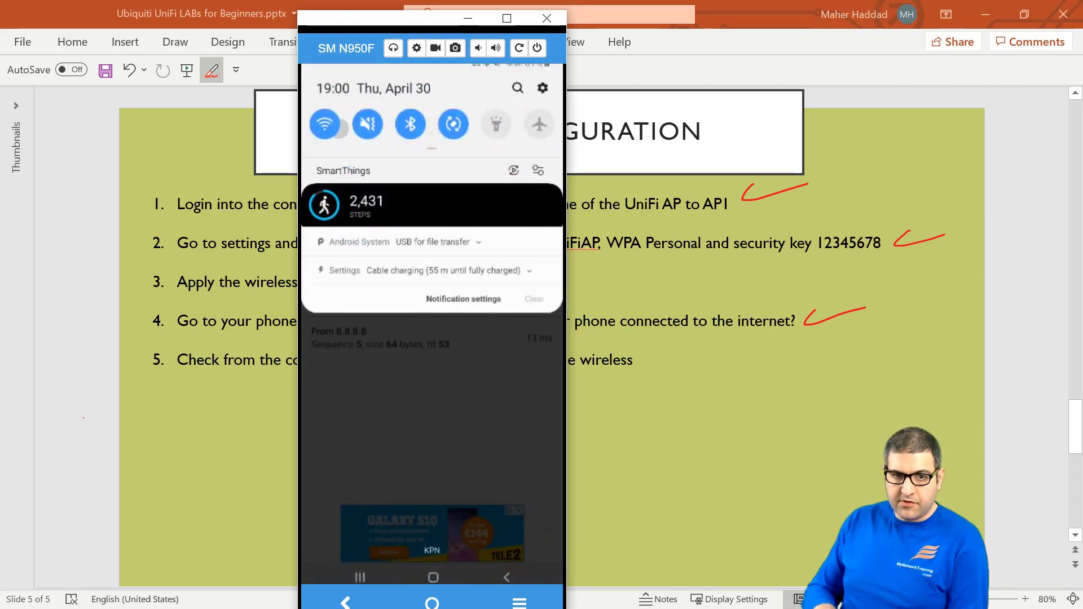
left_click(339, 127)
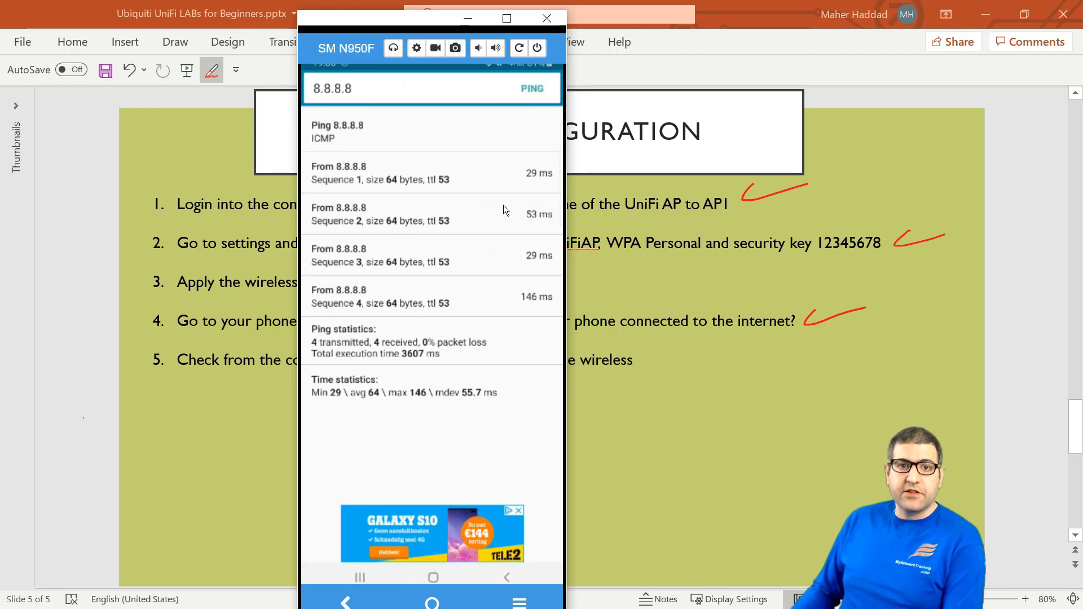
left_click(468, 23)
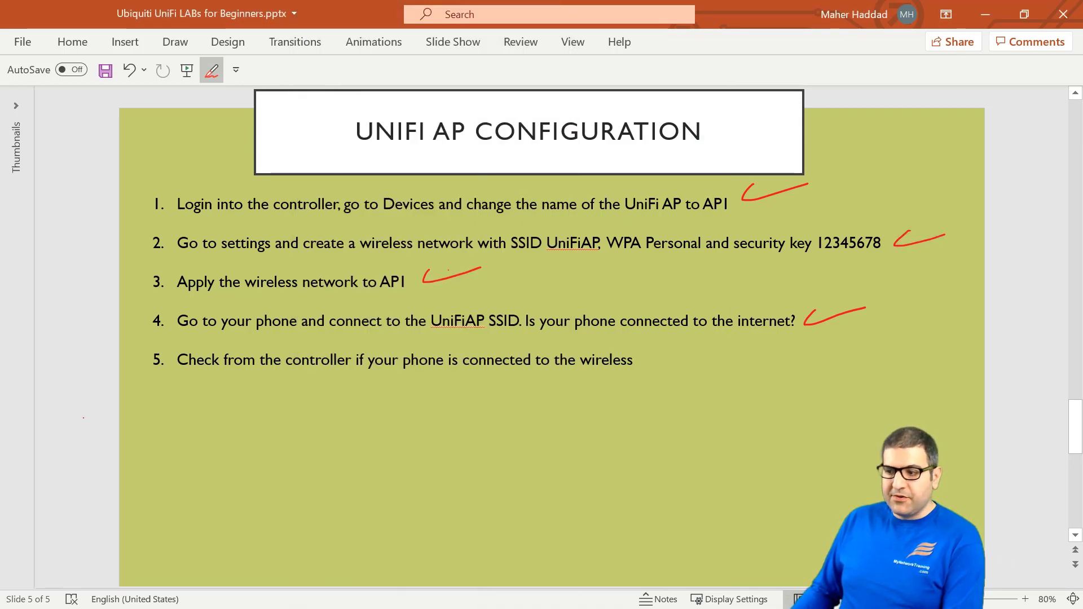
Step: Minimize PowerPoint, Chrome and OneNote to reach the desktop after checking the dashboard
left_click(992, 17)
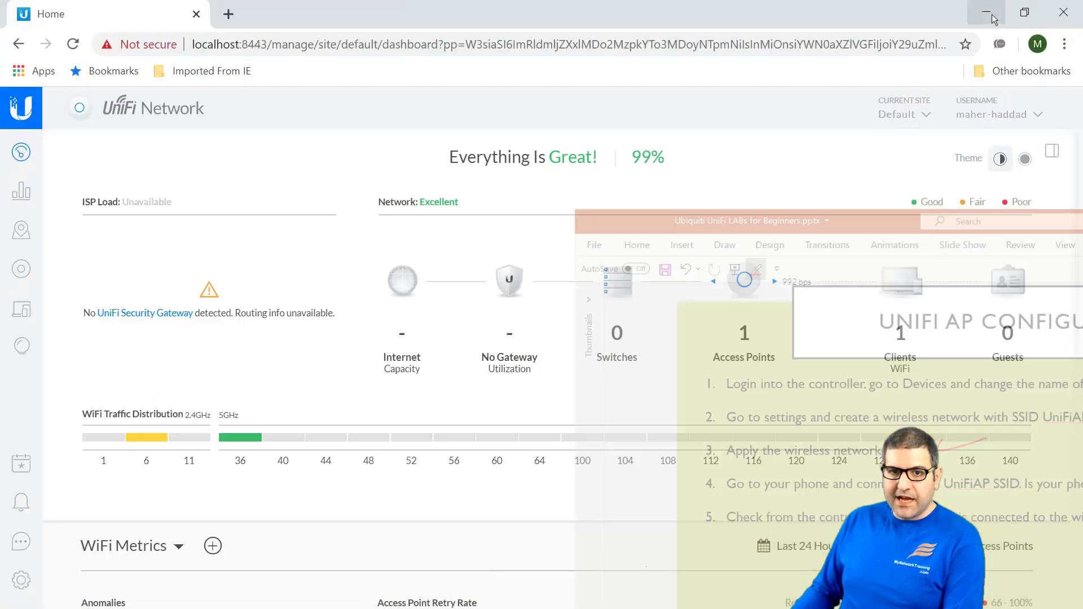
left_click(992, 17)
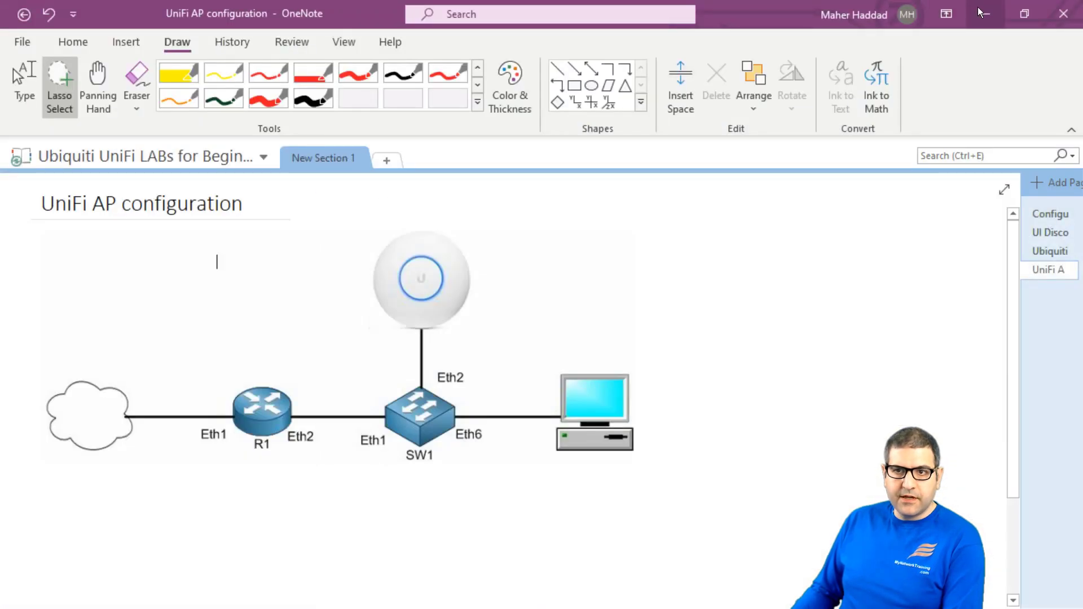
left_click(992, 17)
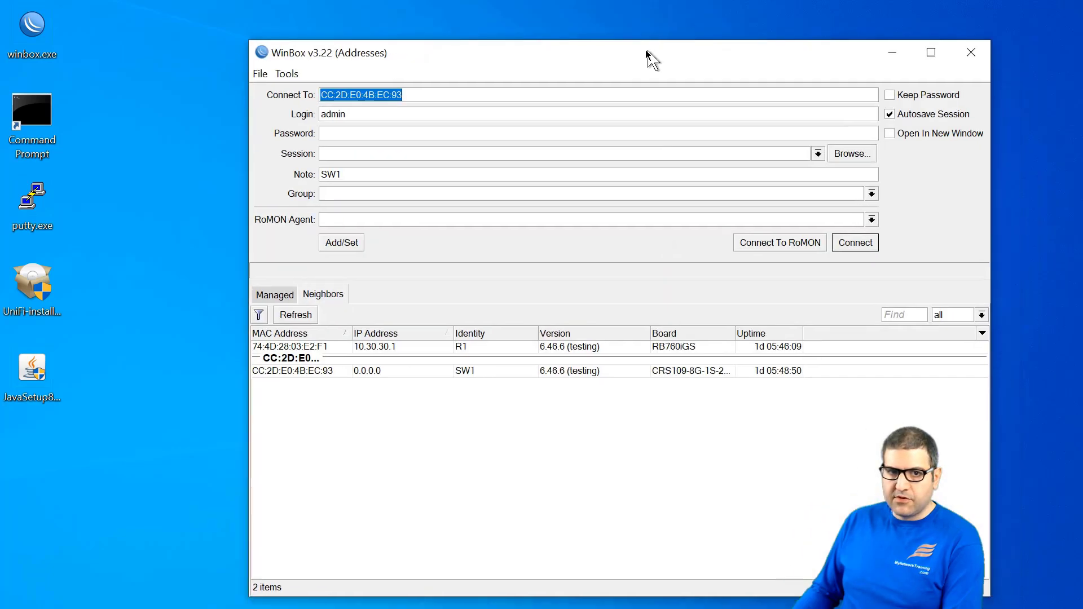
Step: Connect WinBox to router R1 and find Galaxy-Note8's DHCP lease at 10.30.30.251
double_click(611, 49)
left_click(224, 302)
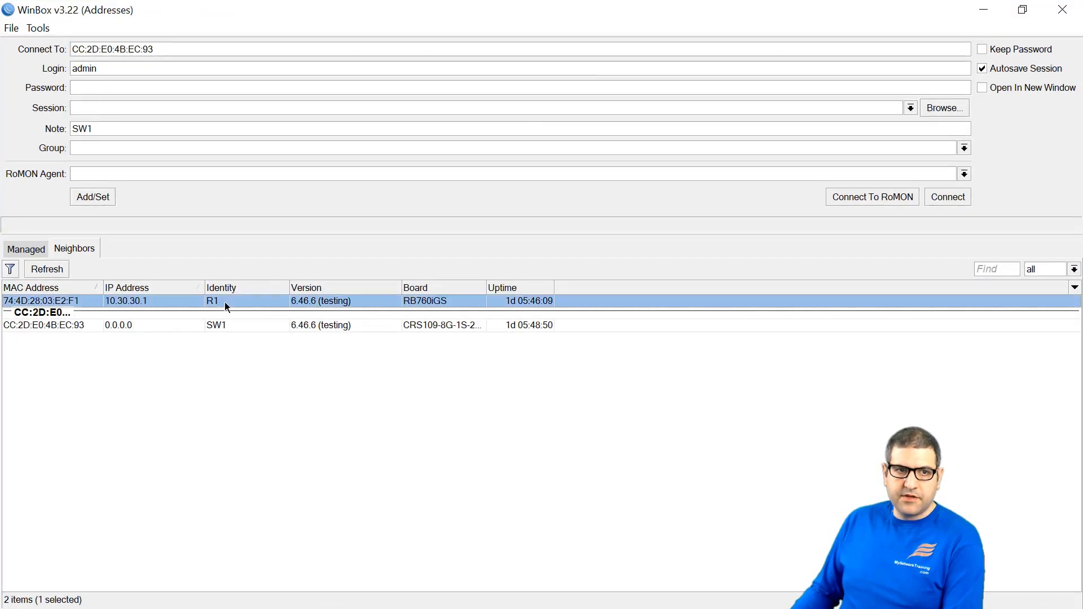
left_click(953, 197)
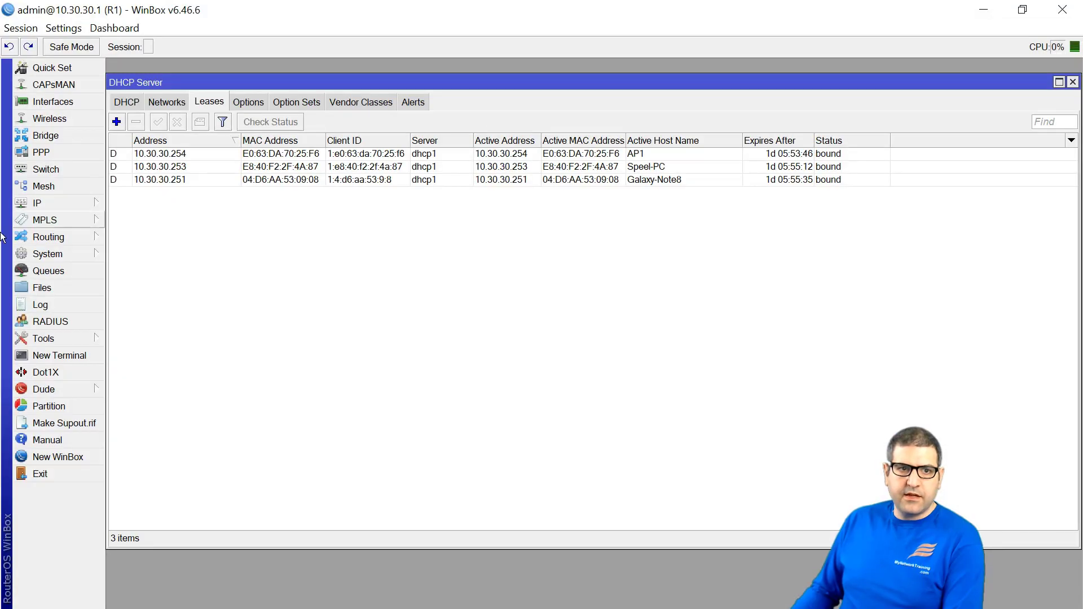
left_click(181, 179)
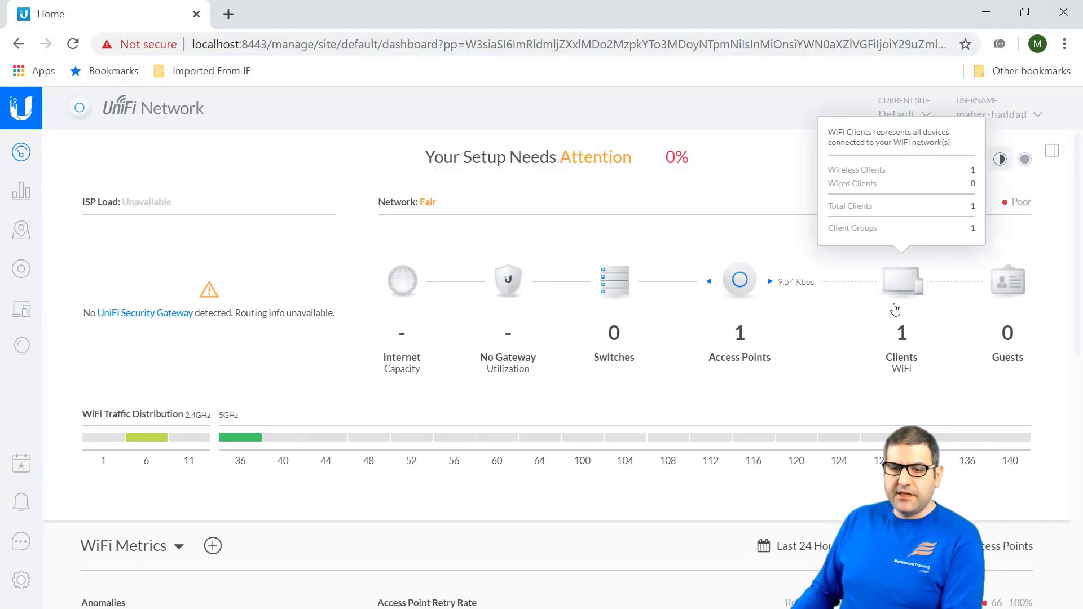
Step: Open Galaxy-Note8 from the WiFi clients, review its Statistics, DPI and Device Fingerprint, then close it
left_click(902, 287)
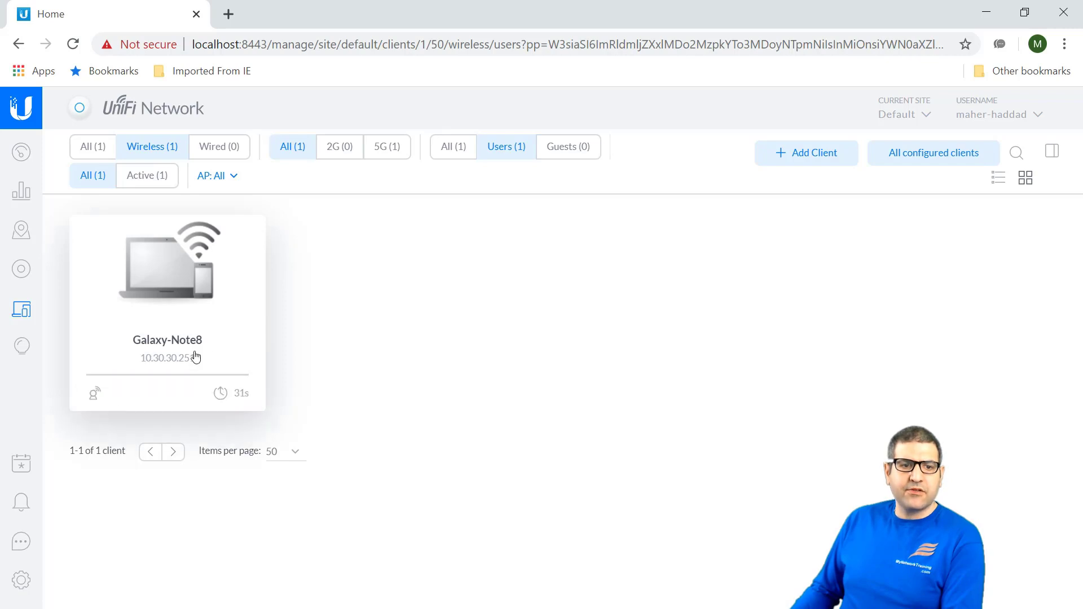
left_click(190, 326)
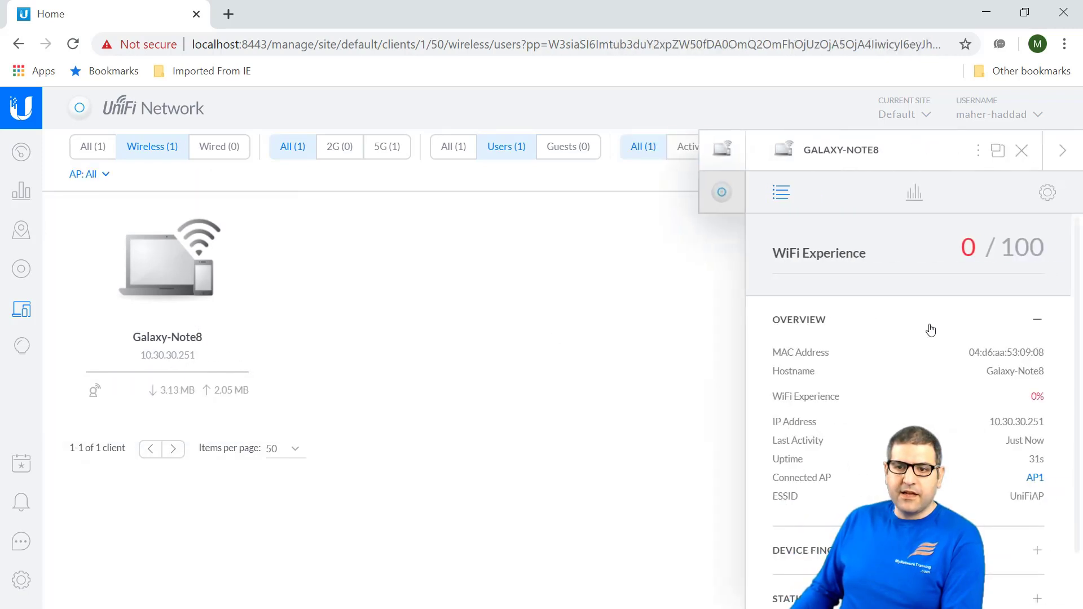
scroll(934, 336, "down", 1)
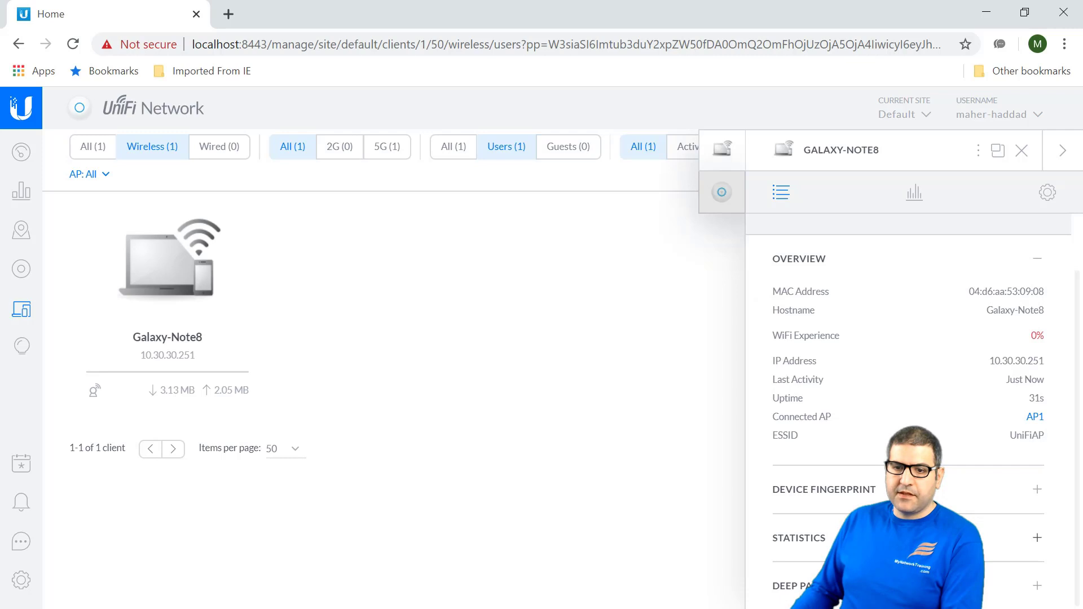
left_click(799, 537)
scroll(908, 406, "down", 1)
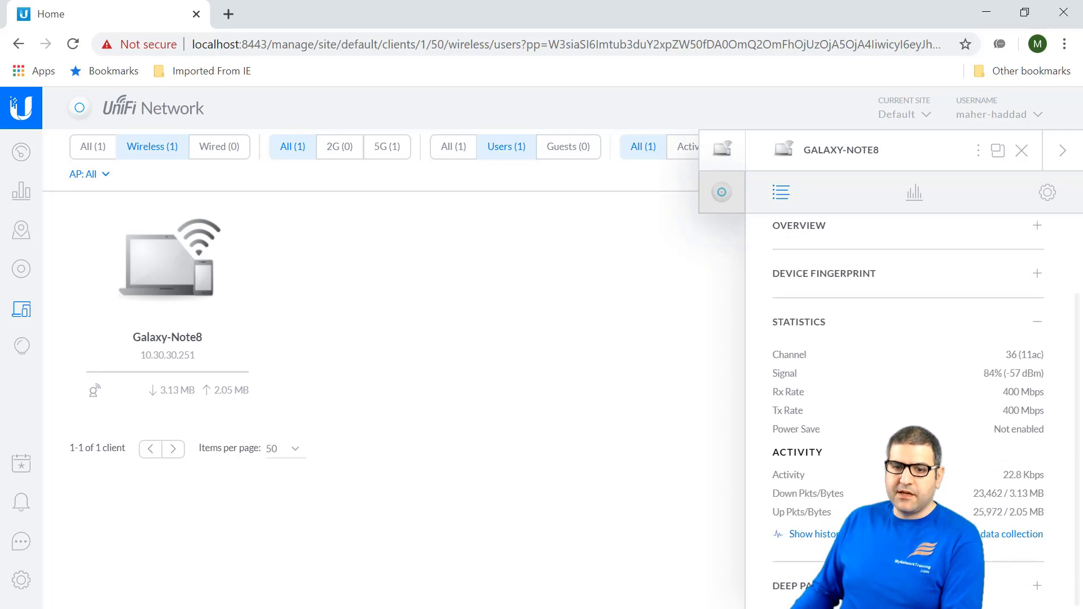
left_click(789, 585)
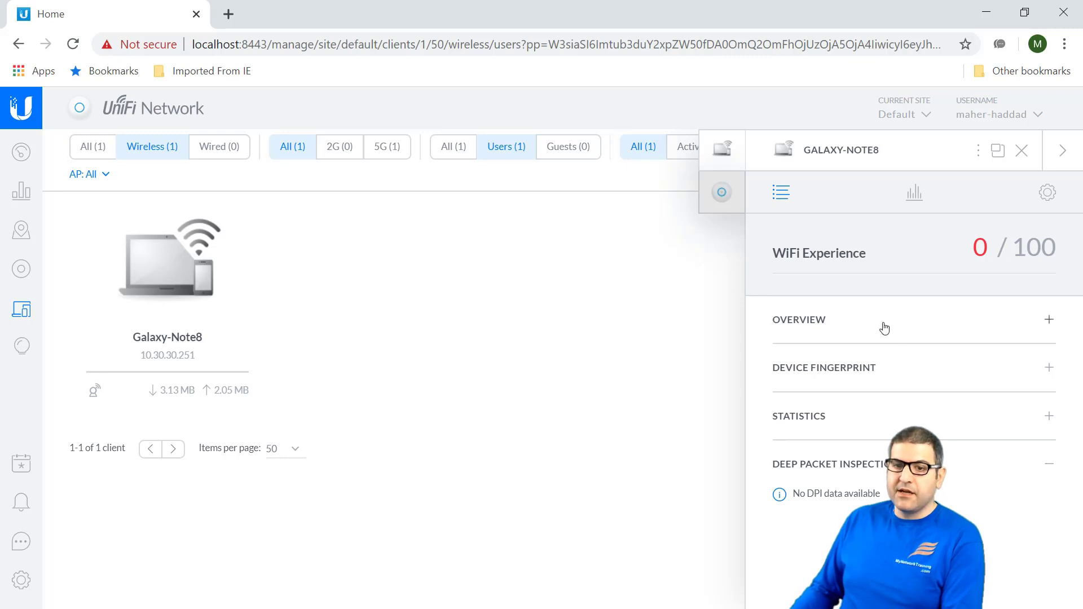
left_click(915, 370)
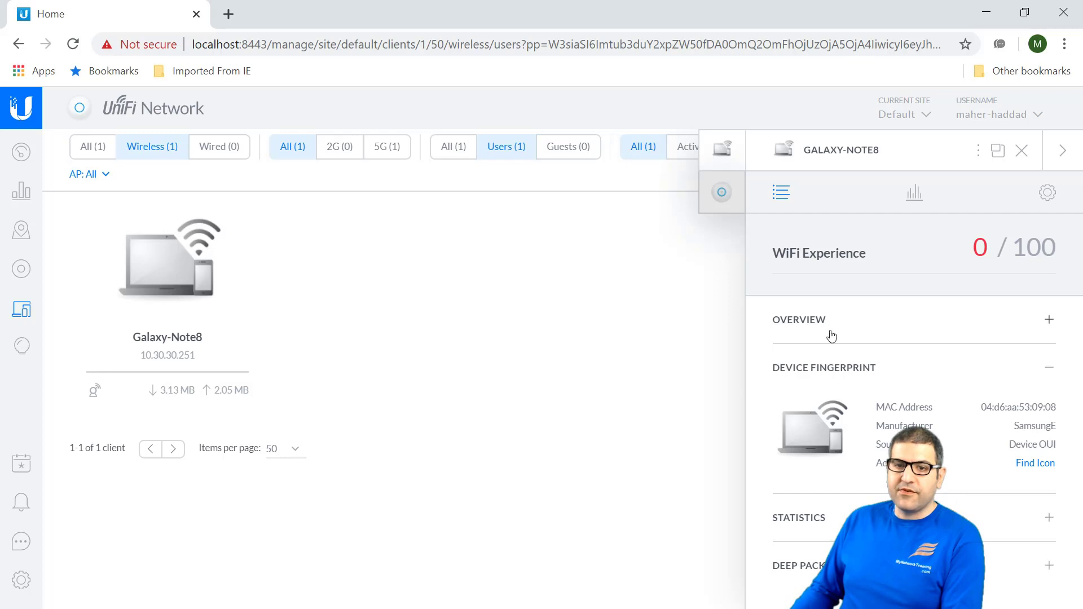
left_click(1021, 150)
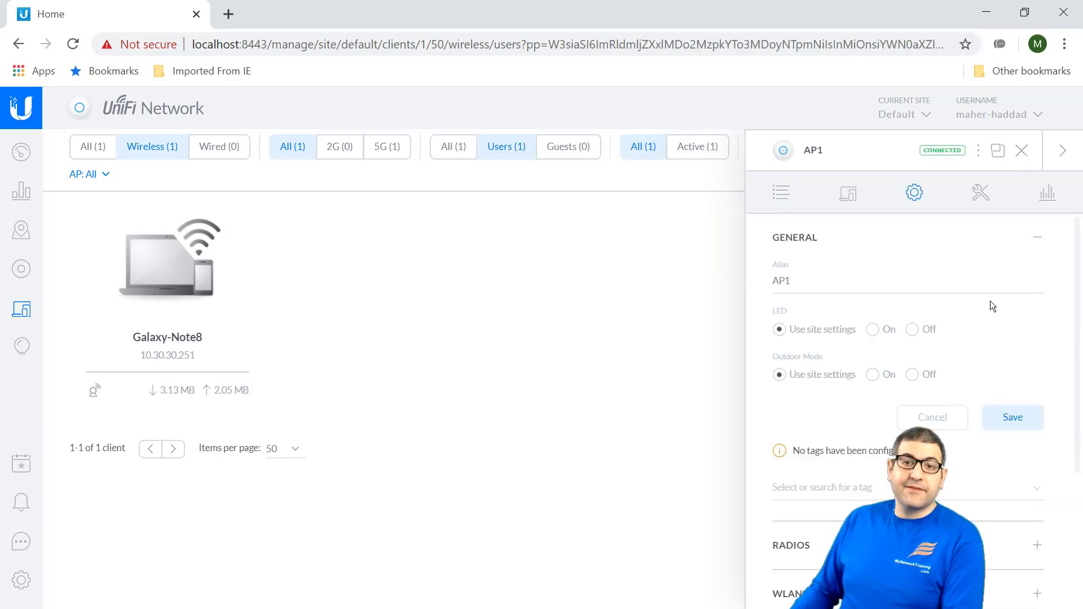